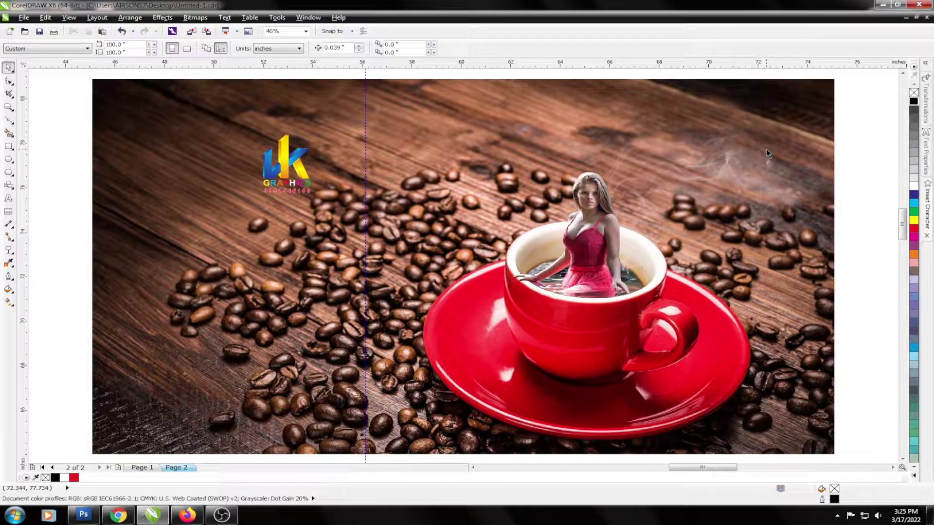
# Zoom to fit the coffee cup photo, then move the woman photo up directly beneath it.
pyautogui.scroll(-3, 525, 137)
pyautogui.scroll(-2, 528, 333)
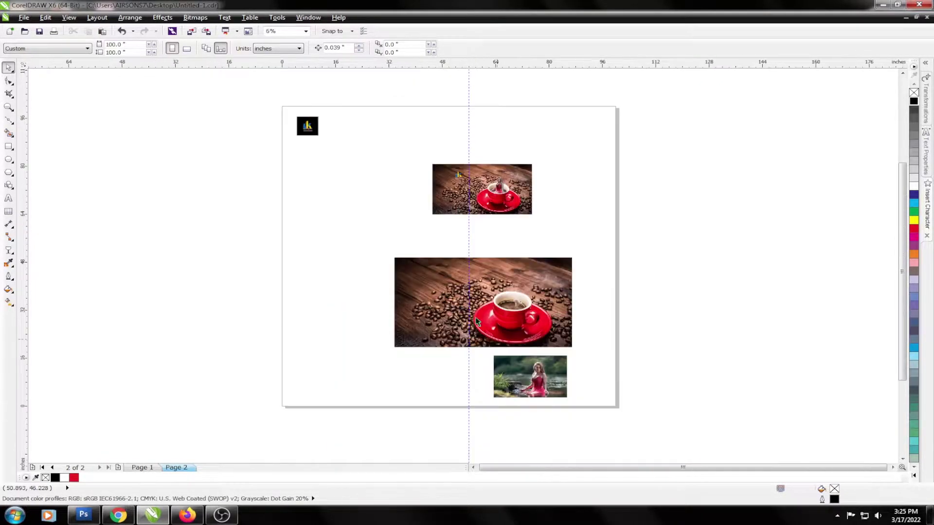
pyautogui.click(481, 291)
pyautogui.hotkey('shift', 'F2')
pyautogui.scroll(-2, 385, 172)
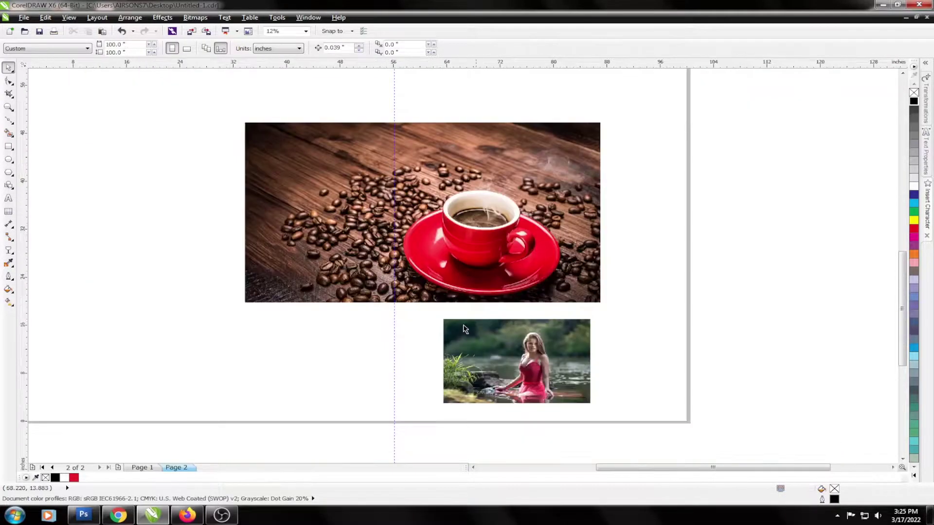
pyautogui.click(526, 353)
pyautogui.moveTo(521, 368); pyautogui.dragTo(517, 352)
pyautogui.scroll(4, 516, 353)
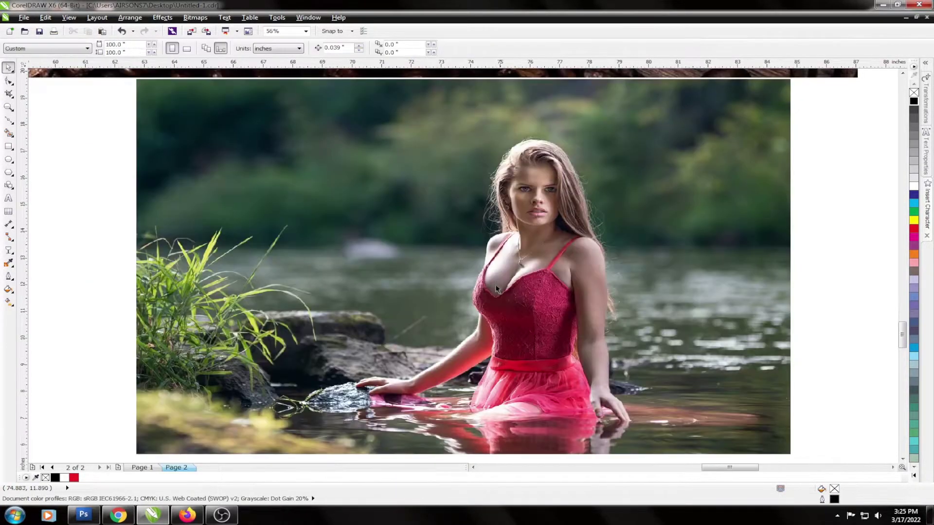
pyautogui.scroll(-4, 486, 243)
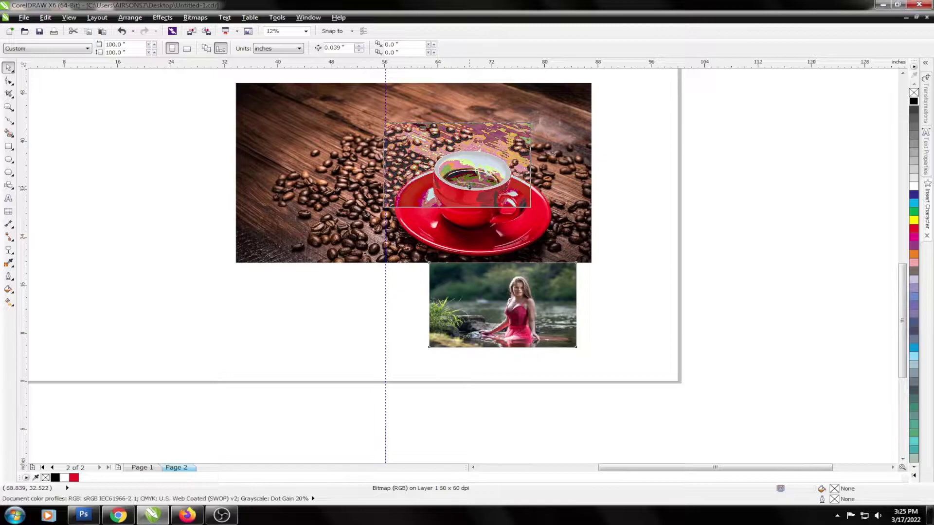
# Place the woman photo over the red cup and give it Uniform transparency.
pyautogui.moveTo(474, 187); pyautogui.dragTo(473, 187)
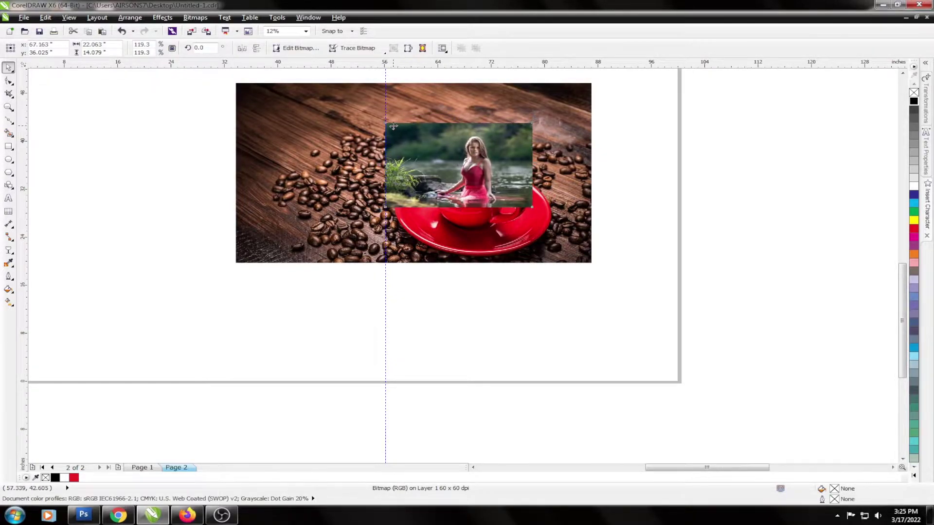
pyautogui.scroll(5, 398, 123)
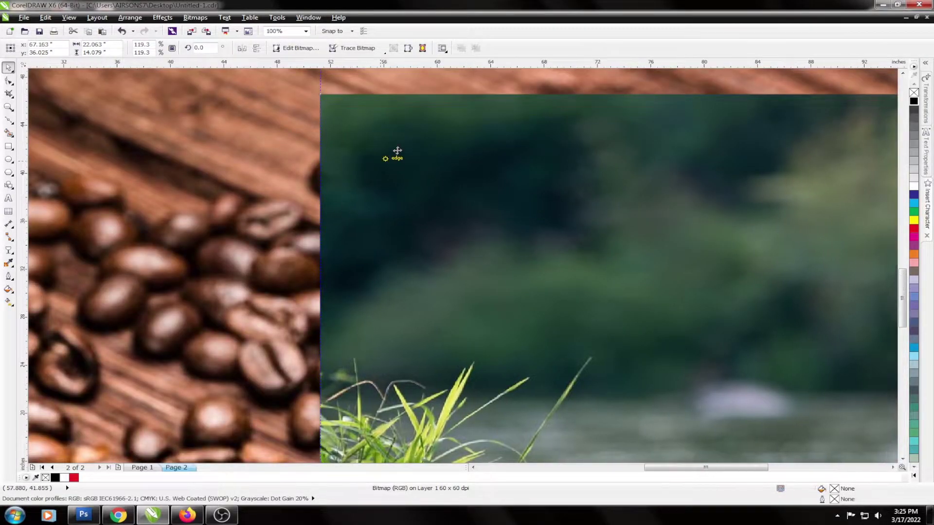
pyautogui.scroll(-4, 394, 152)
pyautogui.click(8, 249)
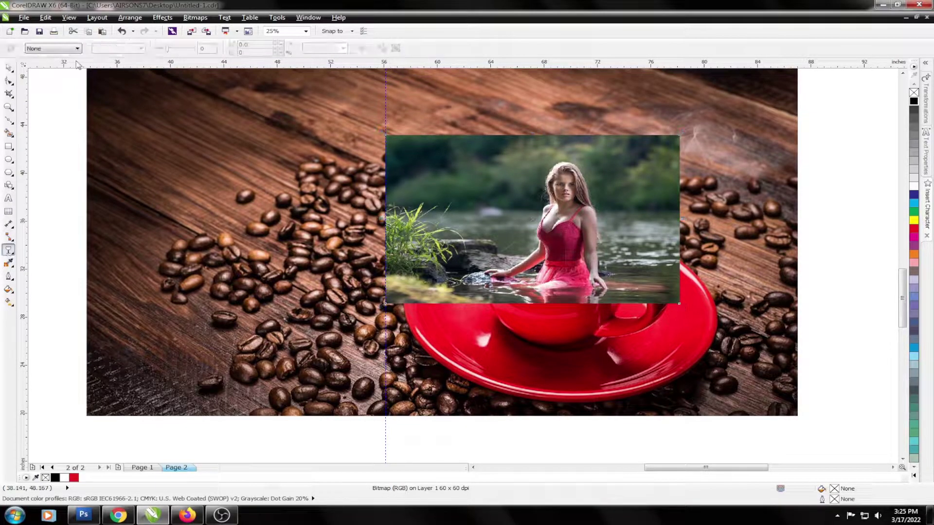
pyautogui.click(52, 49)
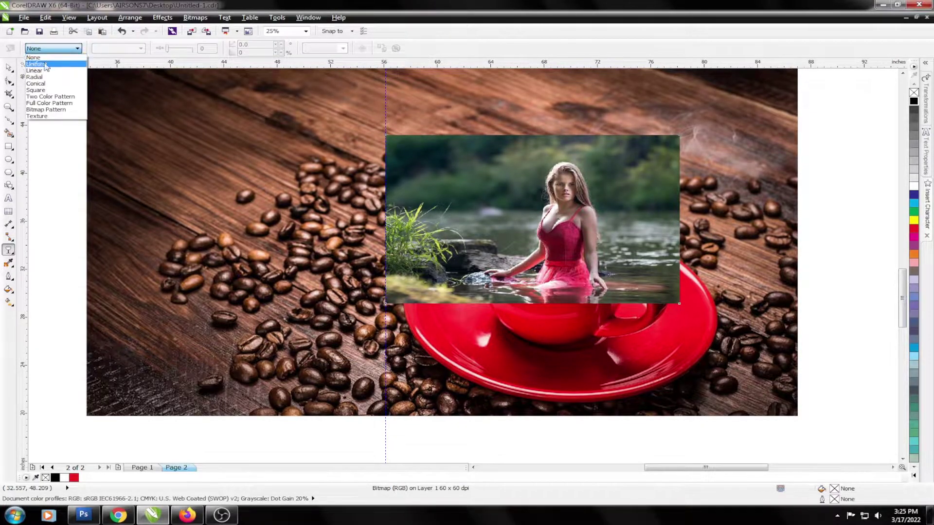
pyautogui.click(44, 64)
pyautogui.press('space')
# Nudge the semi-transparent woman photo up and down so she sits inside the cup.
pyautogui.scroll(2, 582, 217)
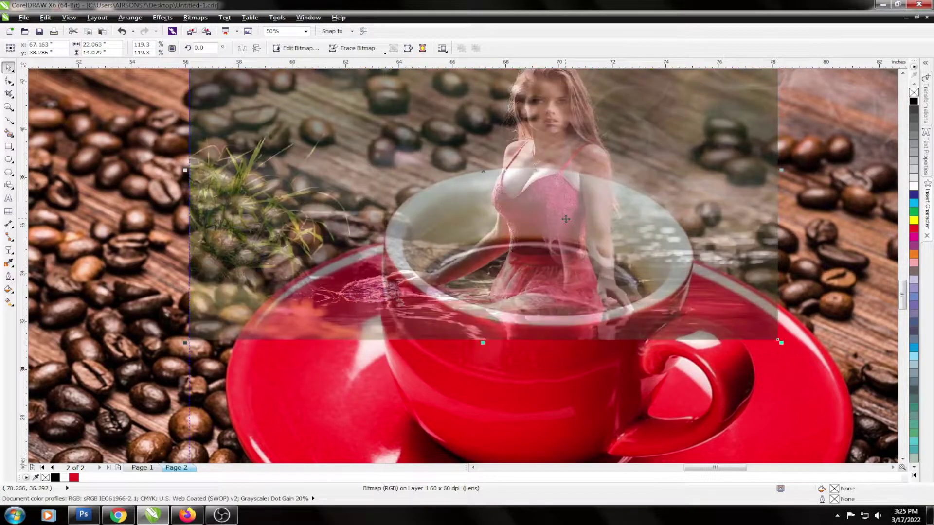
pyautogui.moveTo(566, 219); pyautogui.dragTo(566, 213)
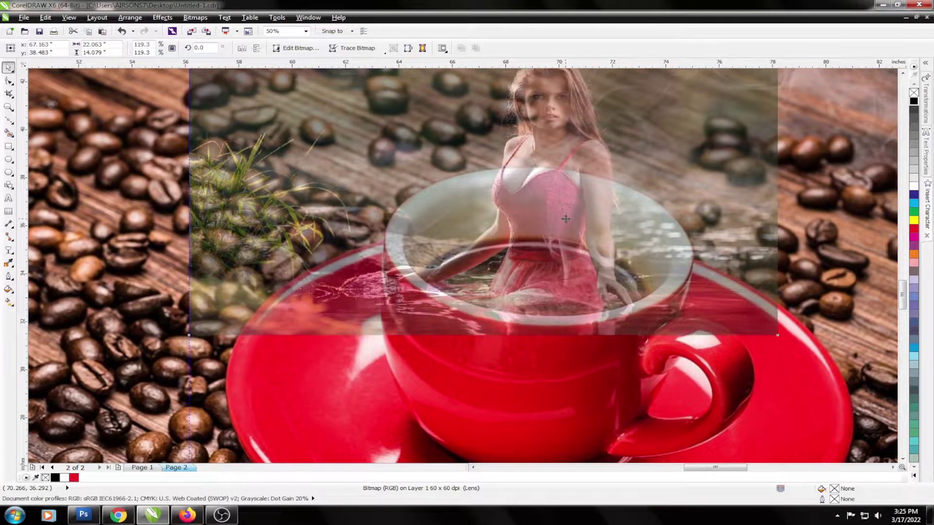
pyautogui.scroll(2, 585, 306)
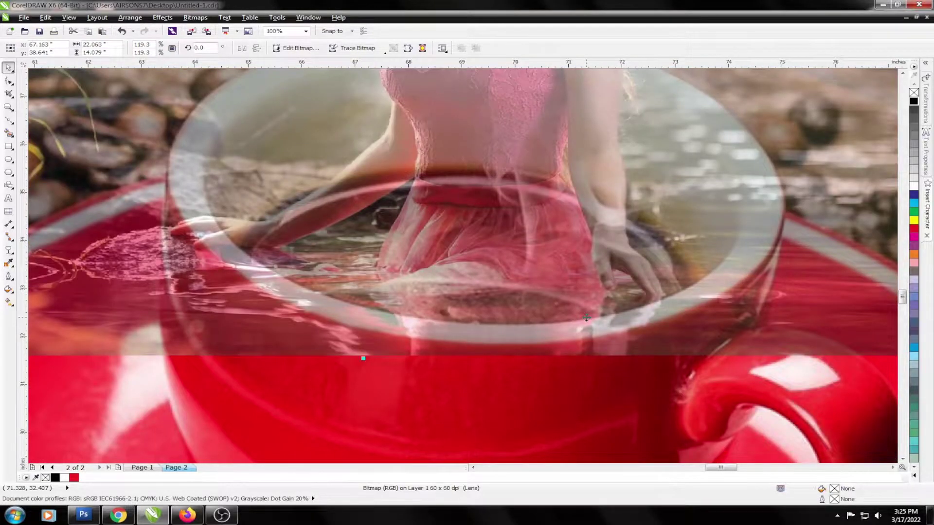
pyautogui.press('Down')
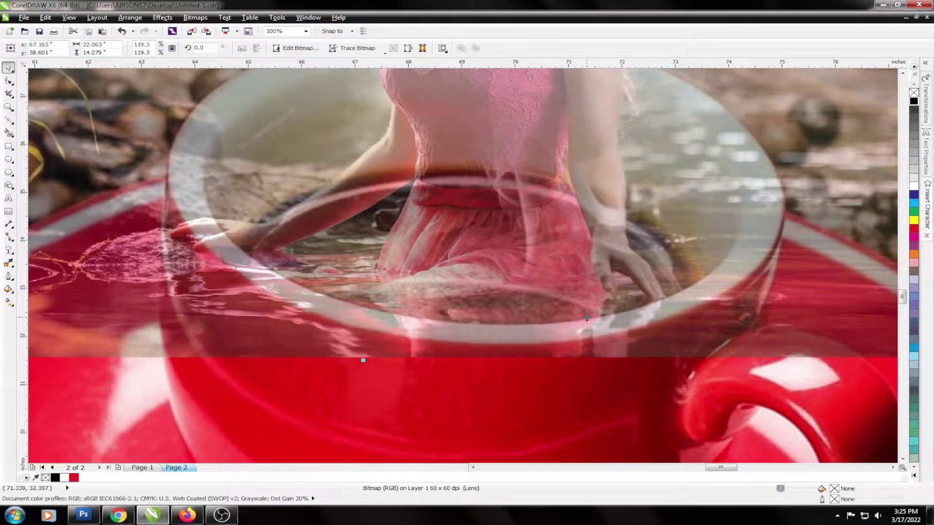
pyautogui.hotkey('alt', 'Left')
pyautogui.hotkey('alt', 'Up')
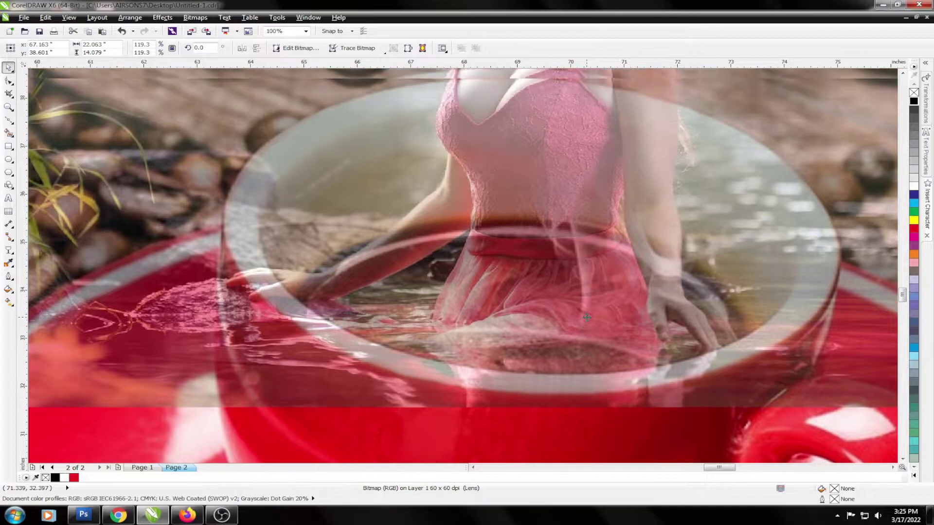
# Begin a Bezier outline at the woman's hand and trace it along her arm.
pyautogui.click(8, 120)
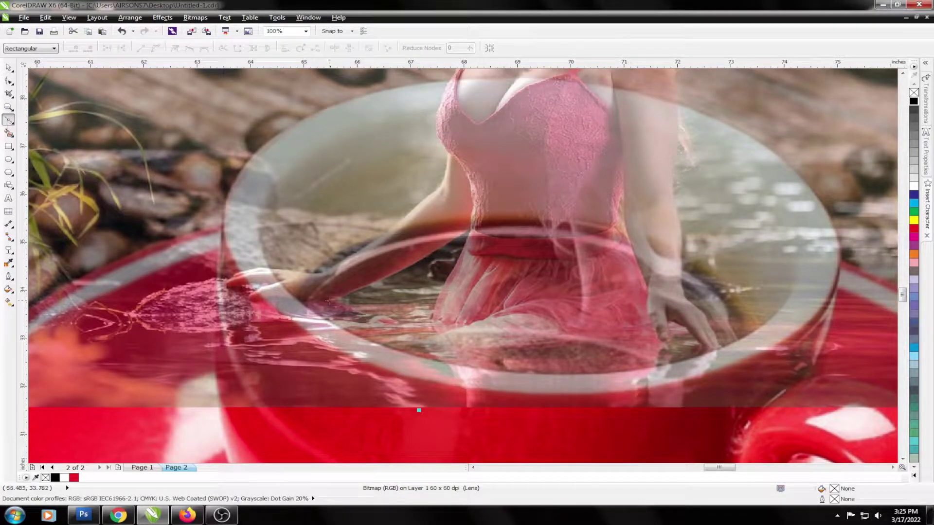
pyautogui.scroll(1, 329, 299)
pyautogui.scroll(1, 306, 267)
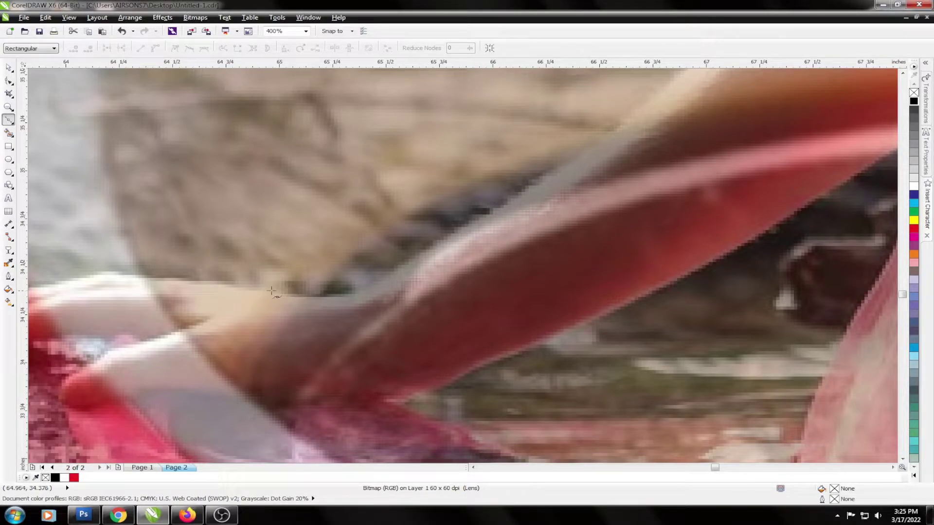
pyautogui.click(273, 292)
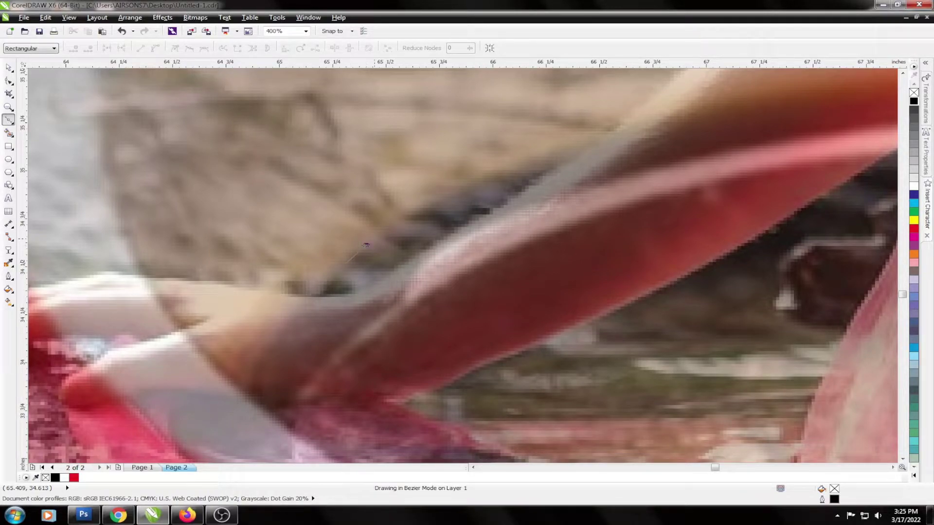
pyautogui.click(367, 245)
pyautogui.click(467, 186)
pyautogui.click(613, 127)
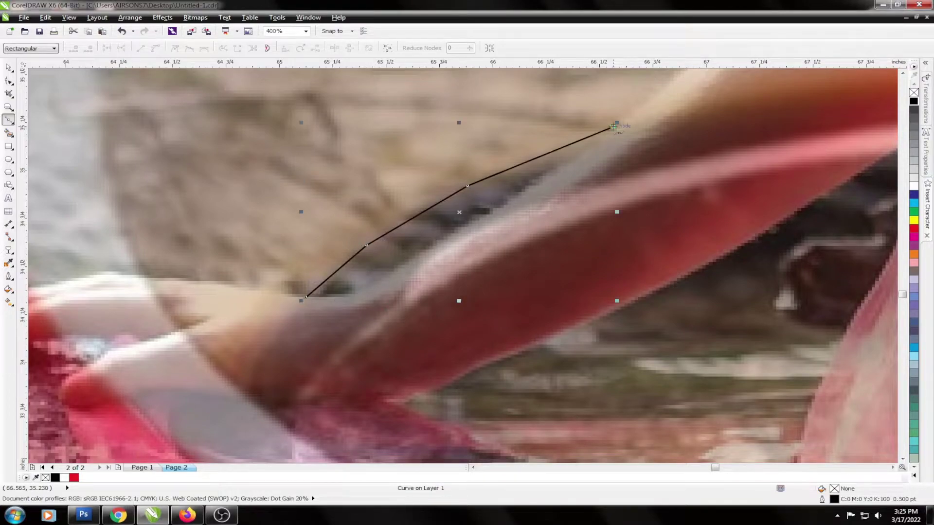
pyautogui.scroll(2, 613, 126)
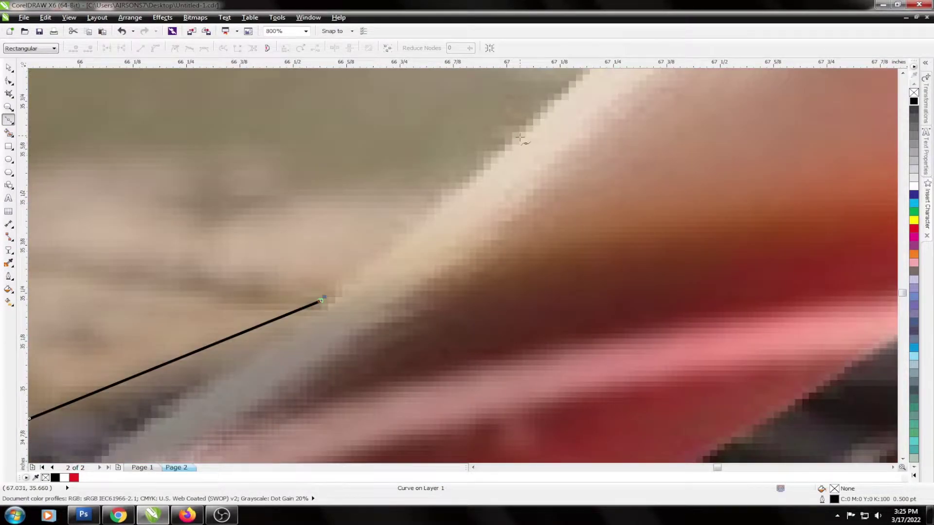
pyautogui.click(520, 138)
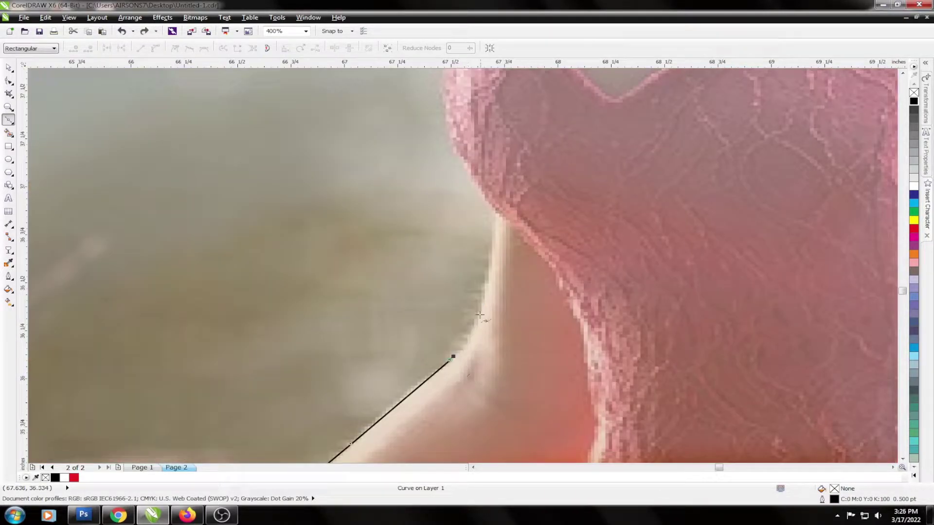
# Continue the outline up the woman's side and along the dress edge.
pyautogui.click(481, 312)
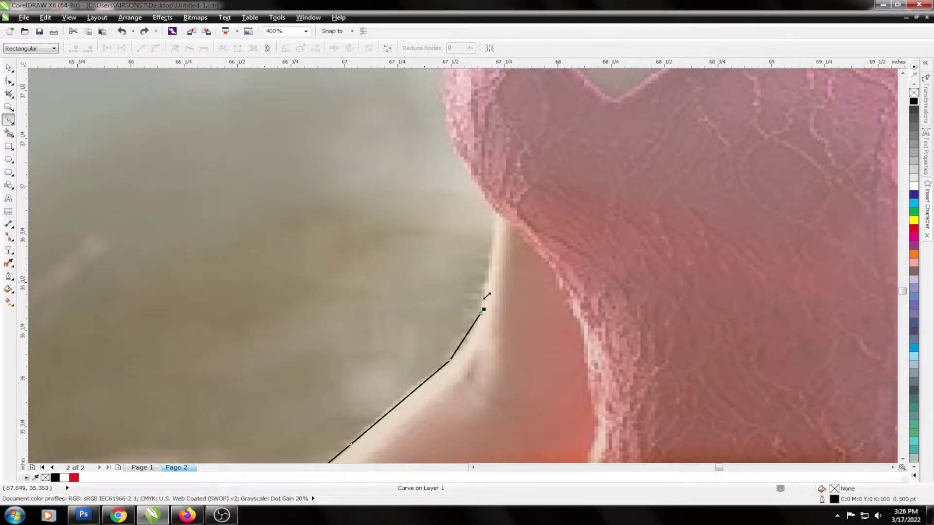
pyautogui.click(498, 236)
pyautogui.click(497, 214)
pyautogui.click(462, 159)
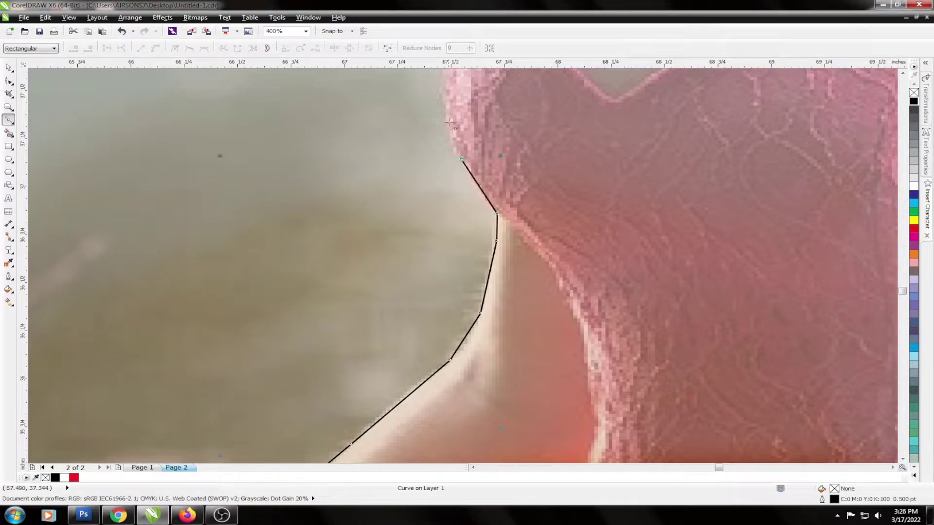
pyautogui.click(448, 119)
pyautogui.scroll(2, 448, 119)
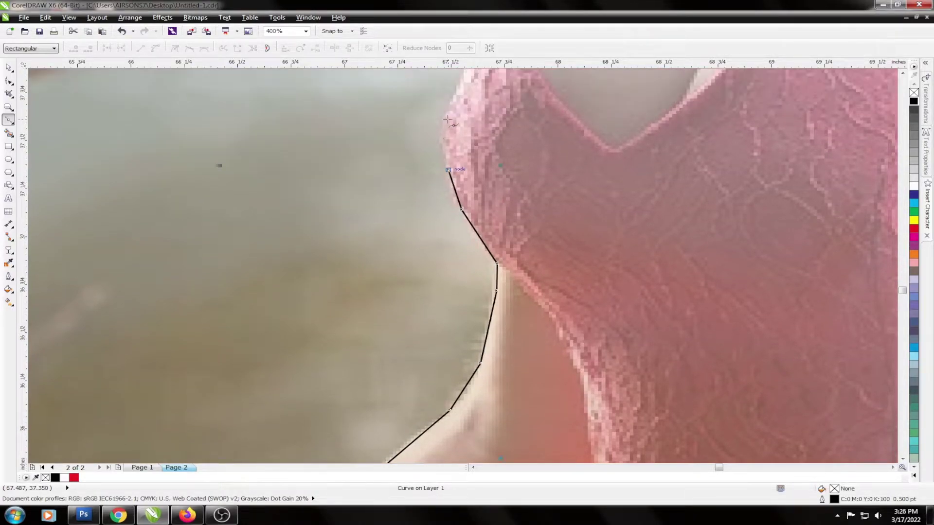
pyautogui.scroll(2, 447, 119)
pyautogui.scroll(1, 445, 146)
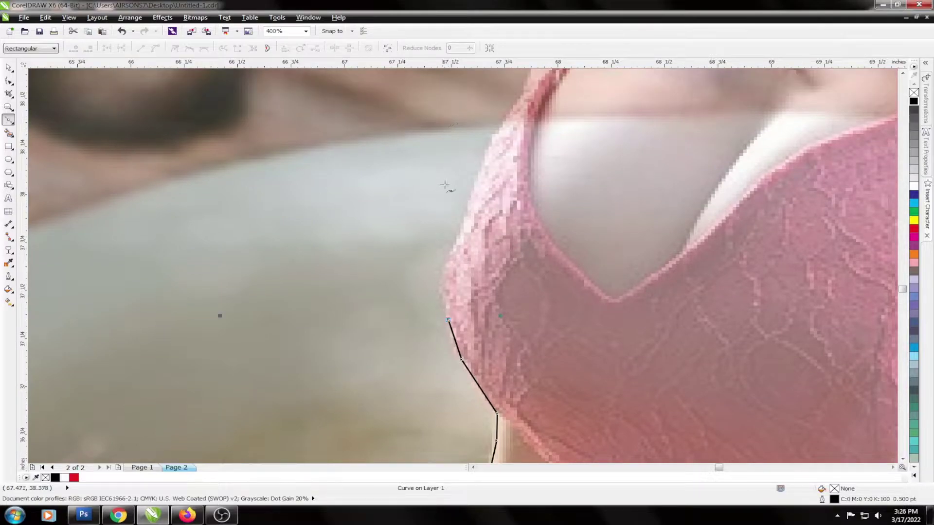
pyautogui.click(448, 259)
pyautogui.click(473, 188)
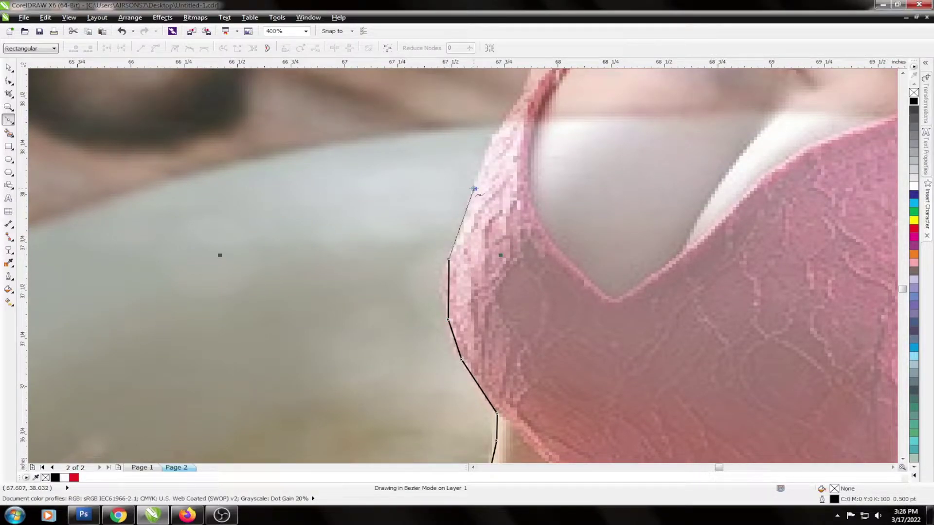
pyautogui.click(500, 131)
# Extend the outline up to the shoulder, undoing and re-placing misplaced points.
pyautogui.scroll(-1, 358, 243)
pyautogui.scroll(2, 403, 193)
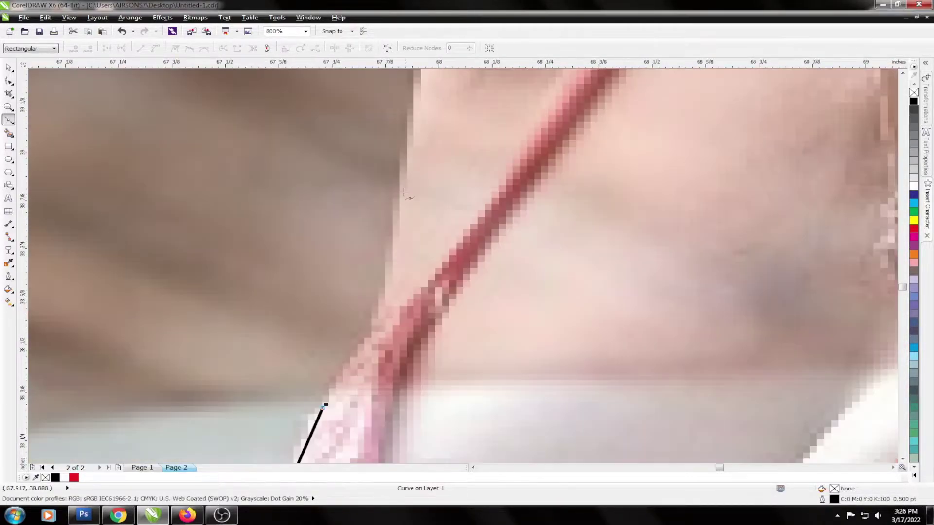
pyautogui.click(387, 272)
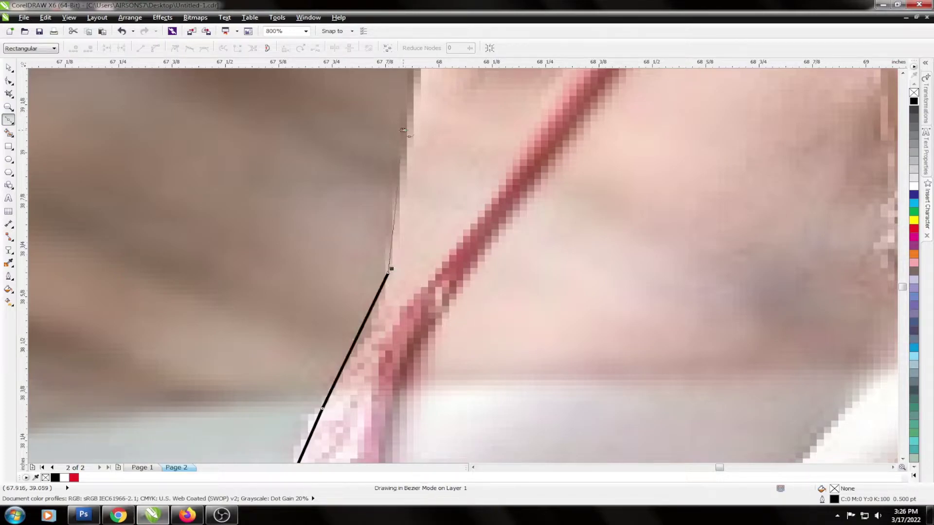
pyautogui.click(403, 130)
pyautogui.hotkey('ctrl', 'z')
pyautogui.hotkey('ctrl', 'z')
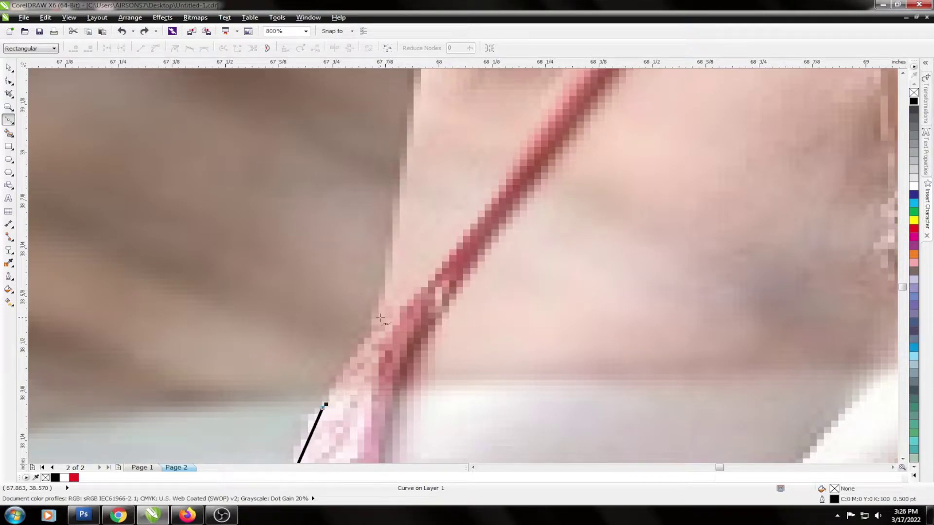
pyautogui.click(380, 319)
pyautogui.click(412, 115)
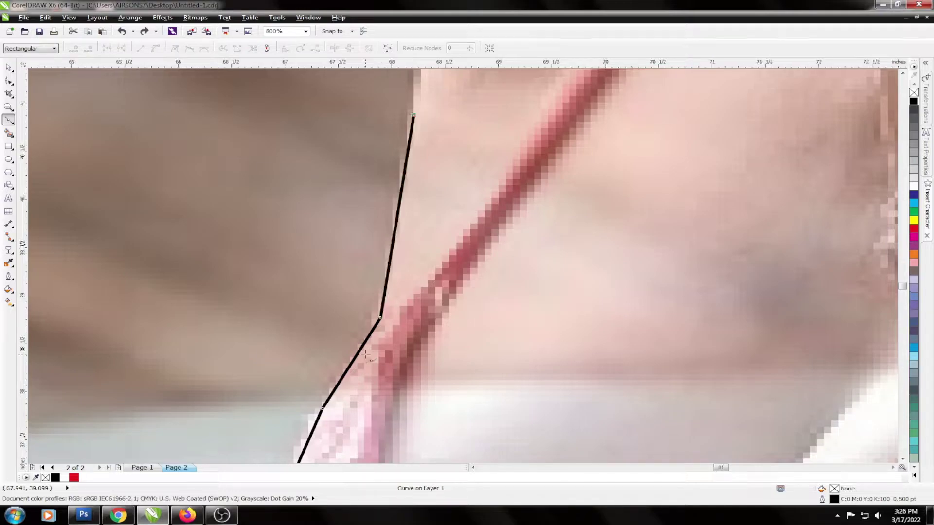
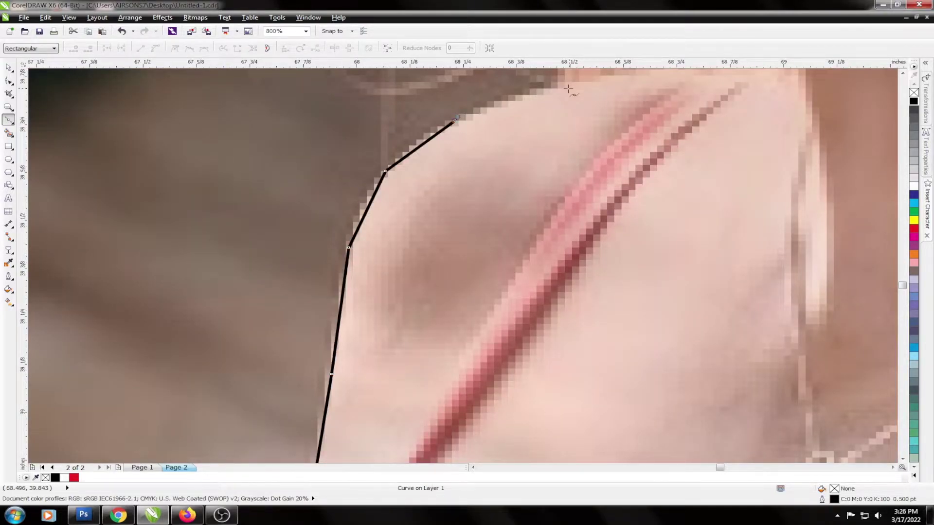
# Place outline nodes along the left shoulder up to the neck, undoing one misplaced node.
pyautogui.click(568, 89)
pyautogui.scroll(-2, 459, 228)
pyautogui.scroll(2, 460, 229)
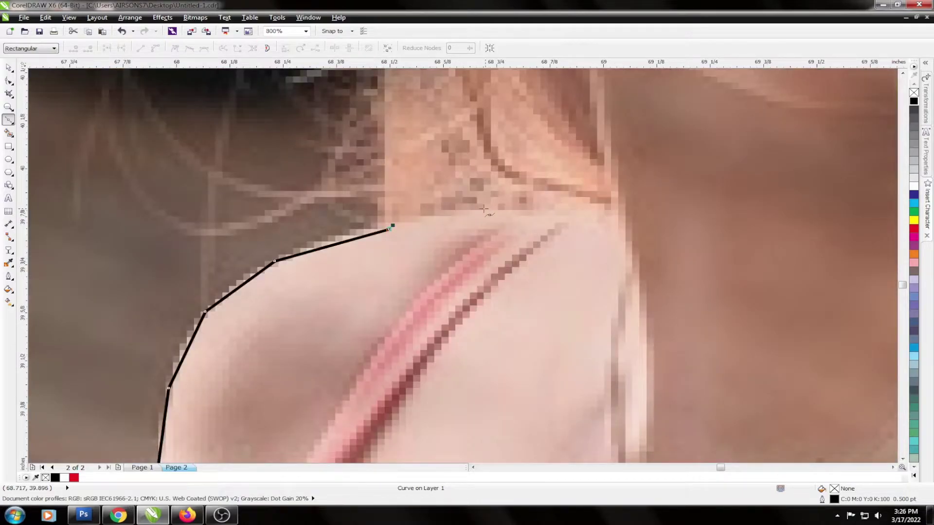
pyautogui.click(532, 210)
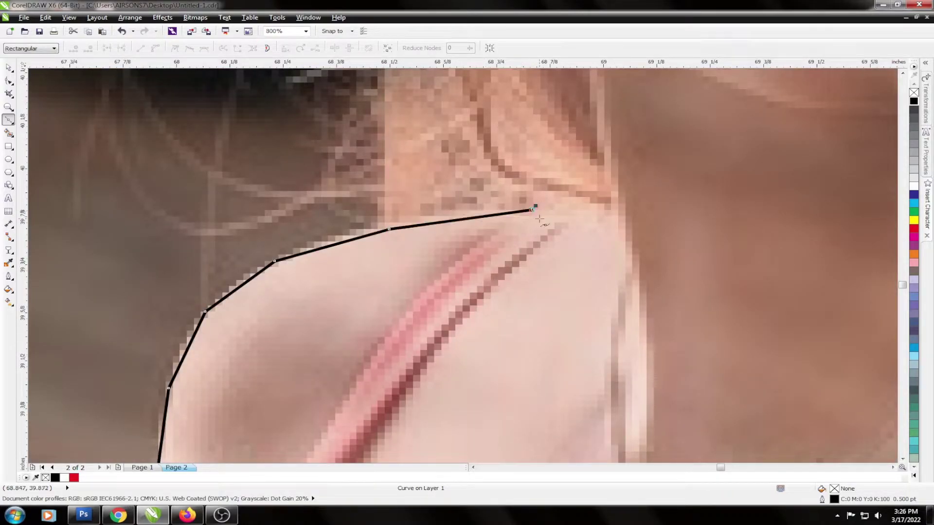
pyautogui.scroll(-2, 539, 219)
pyautogui.click(515, 181)
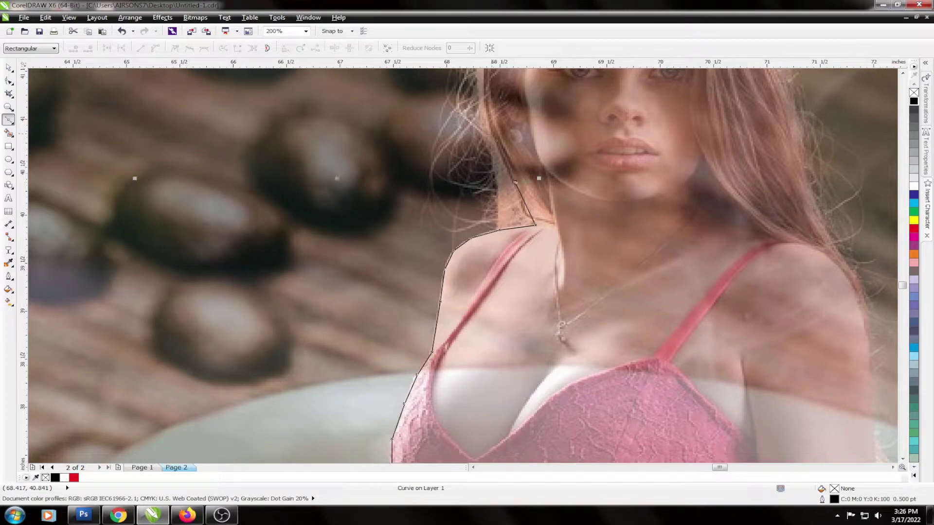
pyautogui.click(492, 130)
pyautogui.scroll(-1, 492, 130)
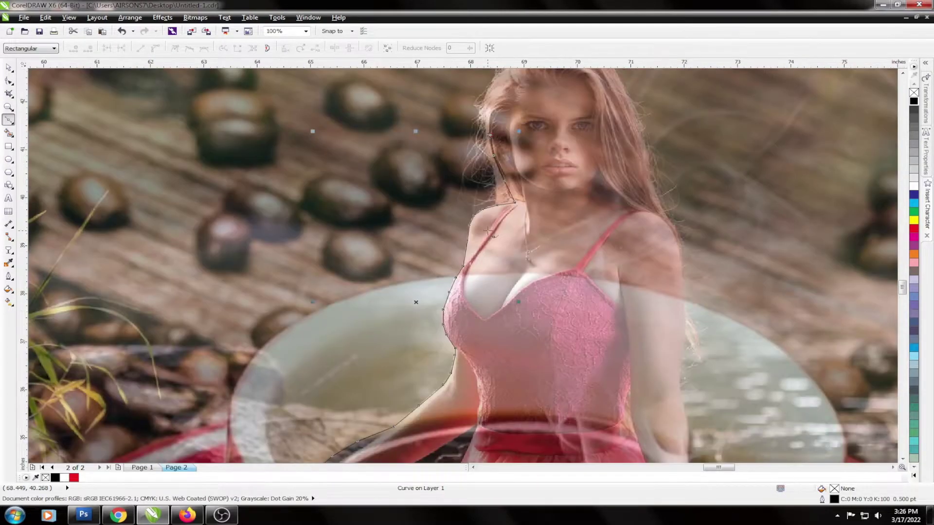
pyautogui.scroll(2, 482, 224)
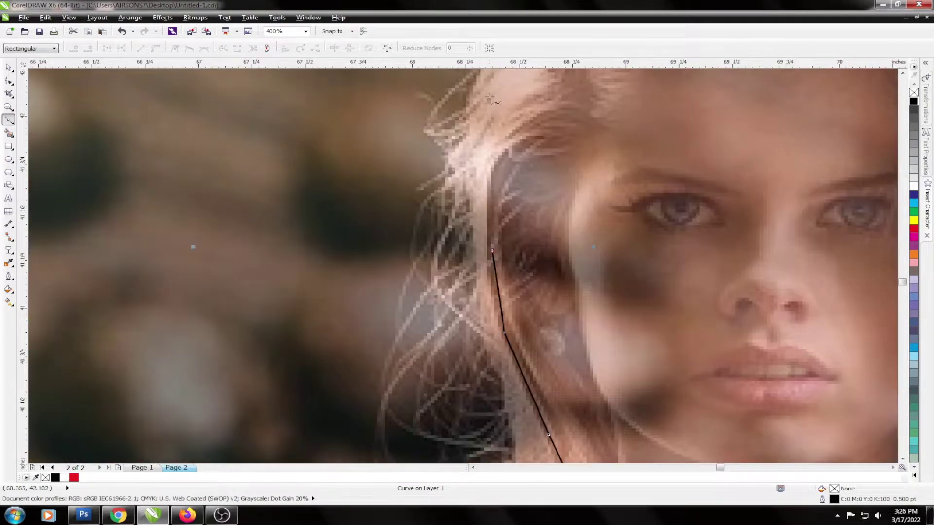
pyautogui.hotkey('ctrl', 'z')
# Continue the outline up the left side of the hair and face to the top of the head.
pyautogui.click(482, 207)
pyautogui.click(476, 111)
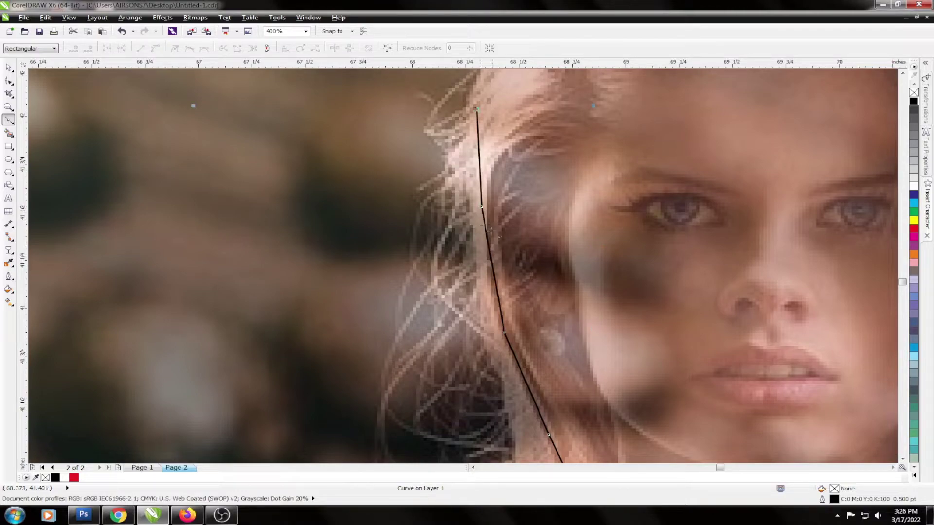
pyautogui.scroll(-1, 500, 177)
pyautogui.click(489, 166)
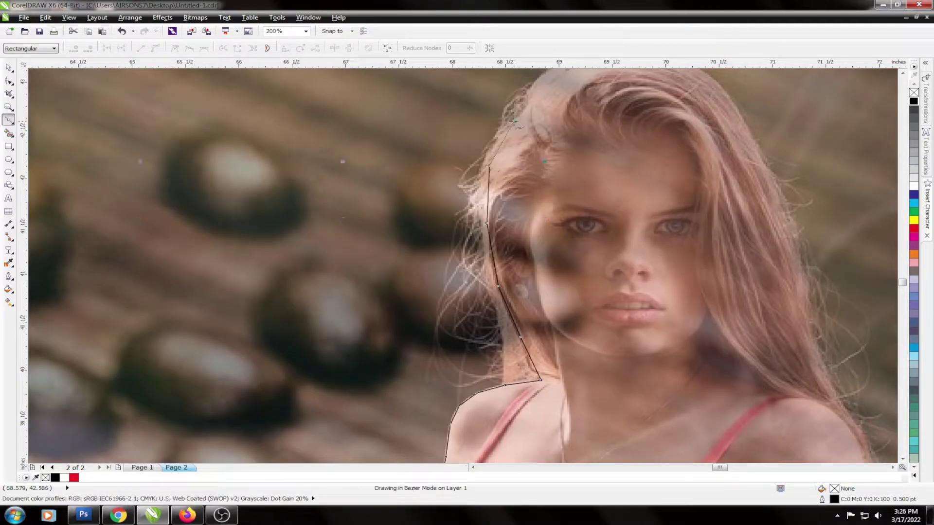
pyautogui.click(513, 122)
pyautogui.click(532, 103)
pyautogui.click(541, 86)
pyautogui.scroll(-2, 535, 113)
pyautogui.scroll(3, 531, 115)
# Trace across the top of the hair and down its right edge.
pyautogui.click(531, 118)
pyautogui.click(645, 111)
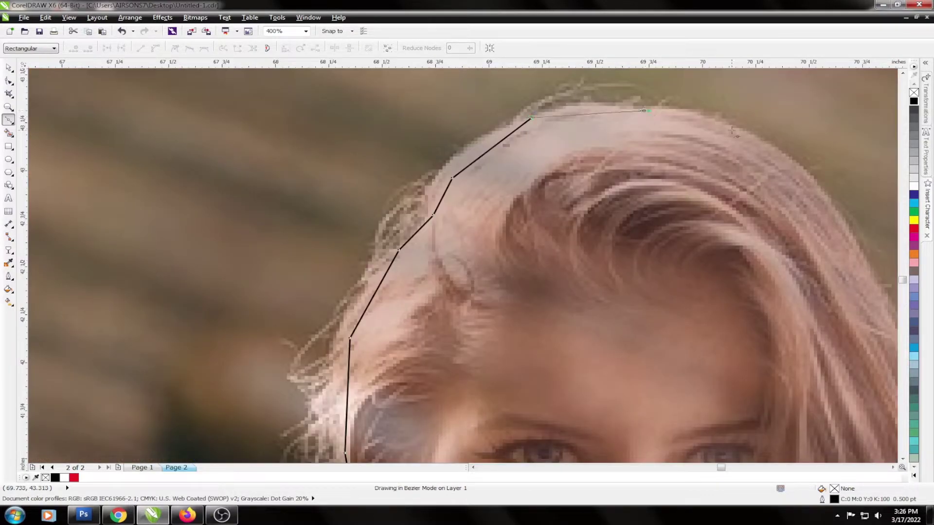
pyautogui.click(730, 130)
pyautogui.click(805, 173)
pyautogui.click(859, 255)
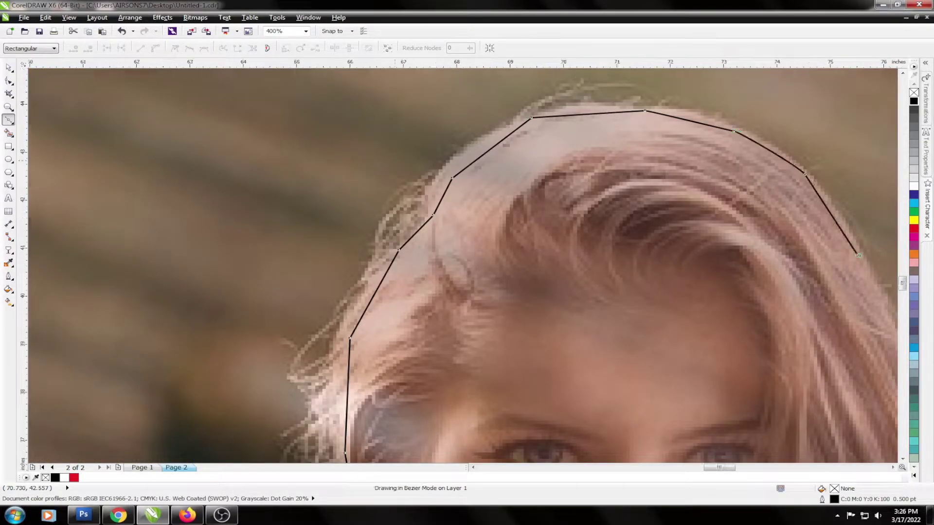
pyautogui.scroll(-1, 858, 255)
# Extend the outline down the right hair to the top of the right arm.
pyautogui.click(632, 209)
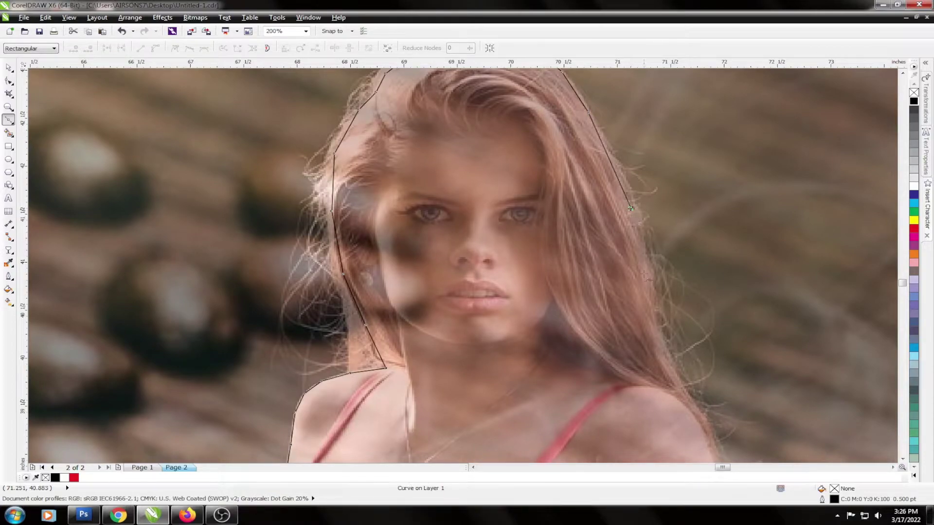
pyautogui.click(644, 276)
pyautogui.scroll(-2, 644, 276)
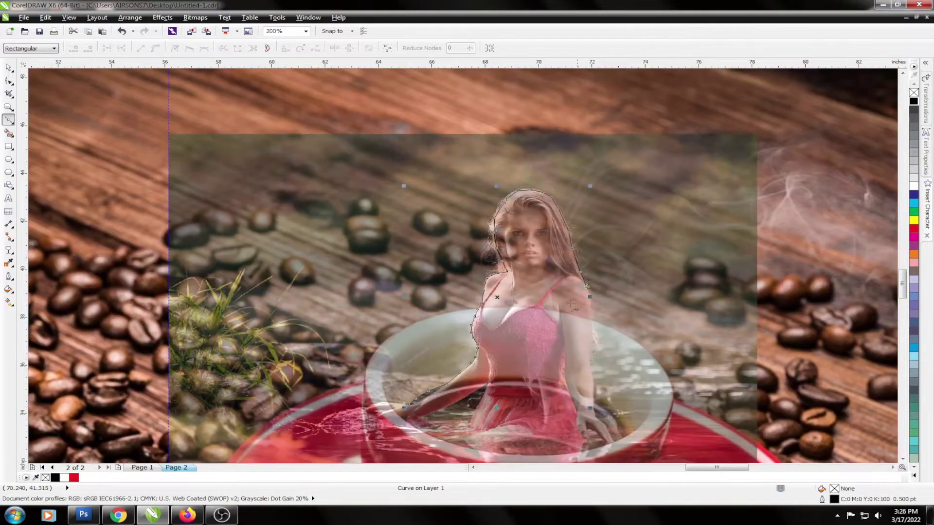
pyautogui.scroll(2, 571, 304)
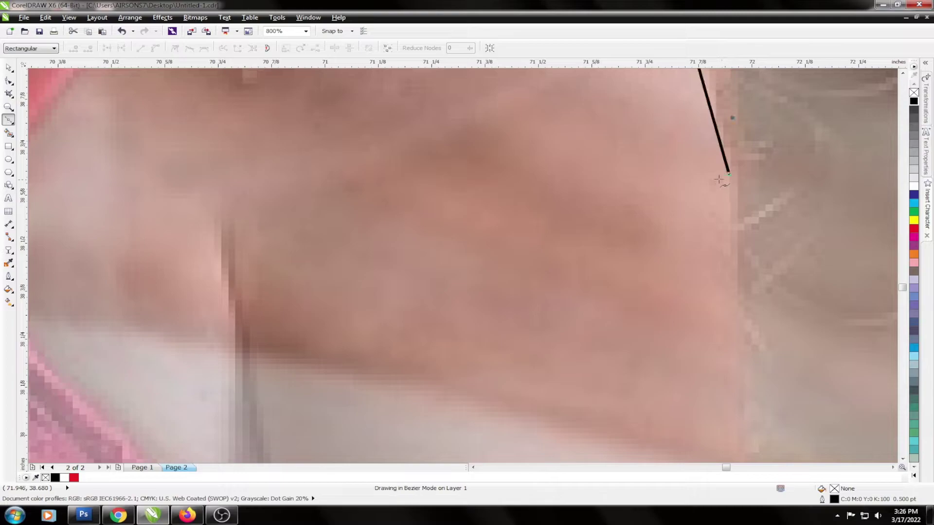
pyautogui.scroll(-3, 718, 179)
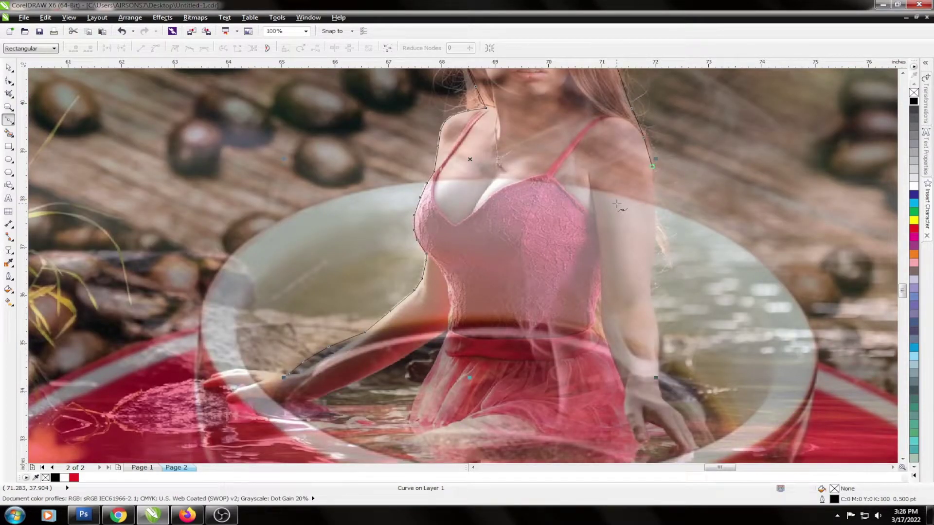
pyautogui.scroll(2, 616, 204)
pyautogui.click(659, 300)
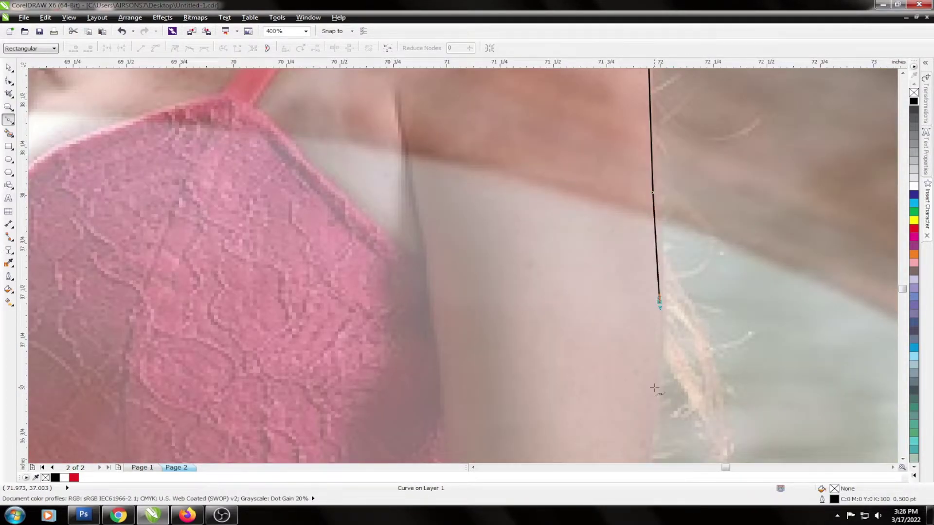
pyautogui.scroll(-2, 655, 388)
pyautogui.scroll(2, 622, 281)
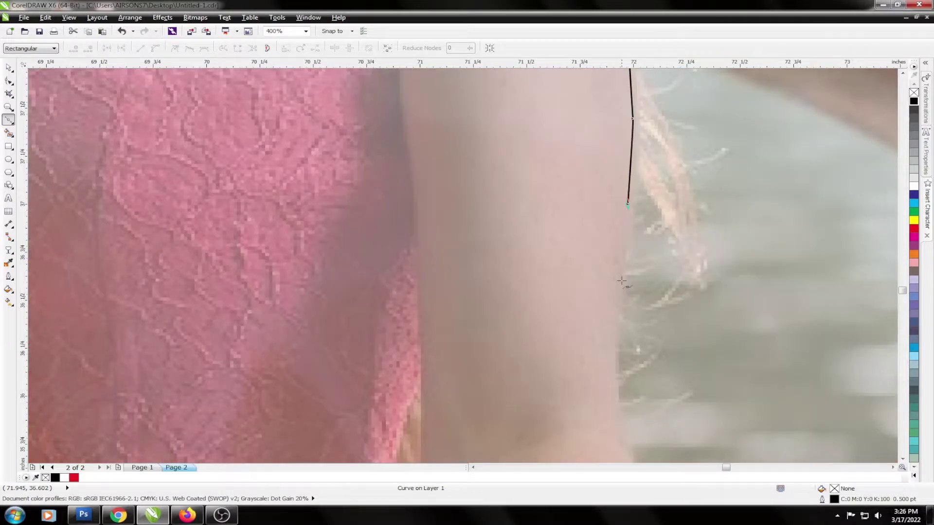
# Trace down the outer edge of the right arm.
pyautogui.click(621, 284)
pyautogui.click(615, 388)
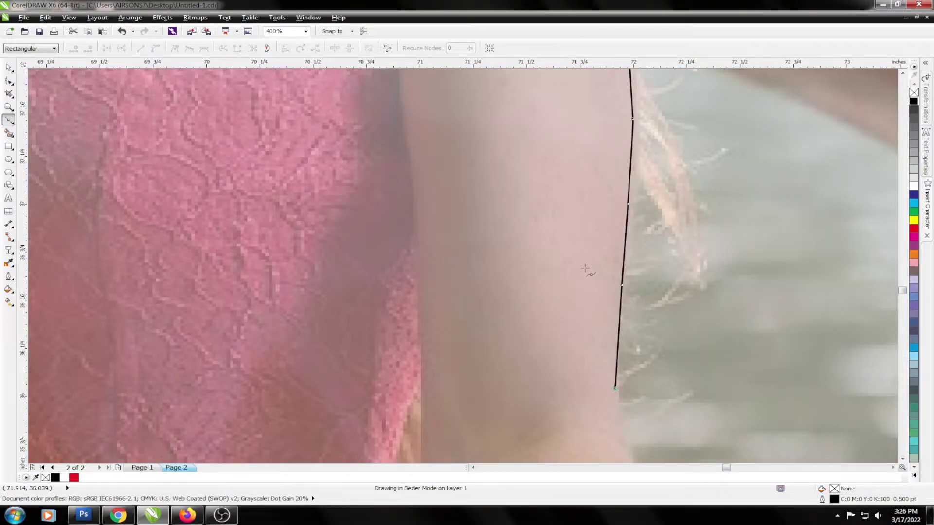
pyautogui.scroll(-2, 584, 269)
pyautogui.scroll(2, 588, 253)
pyautogui.click(588, 251)
pyautogui.click(603, 314)
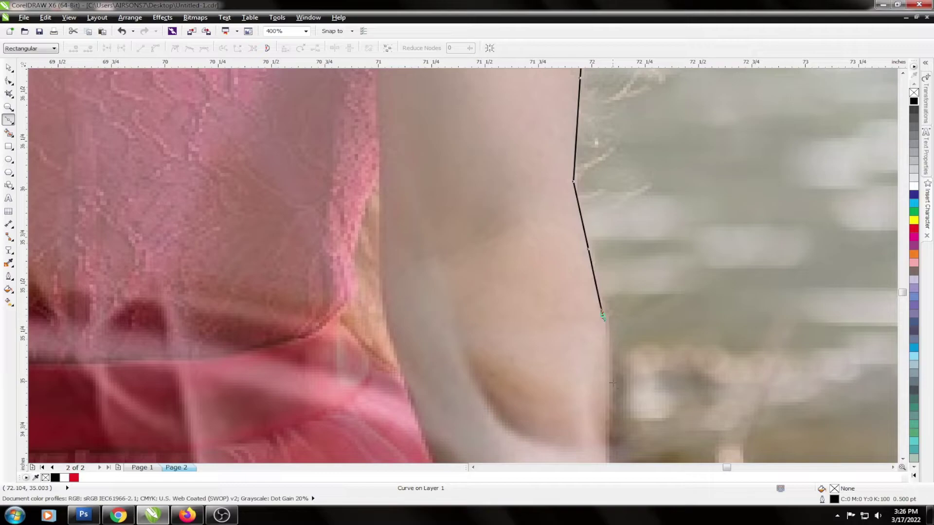
pyautogui.click(612, 388)
pyautogui.scroll(-2, 604, 268)
pyautogui.scroll(2, 581, 283)
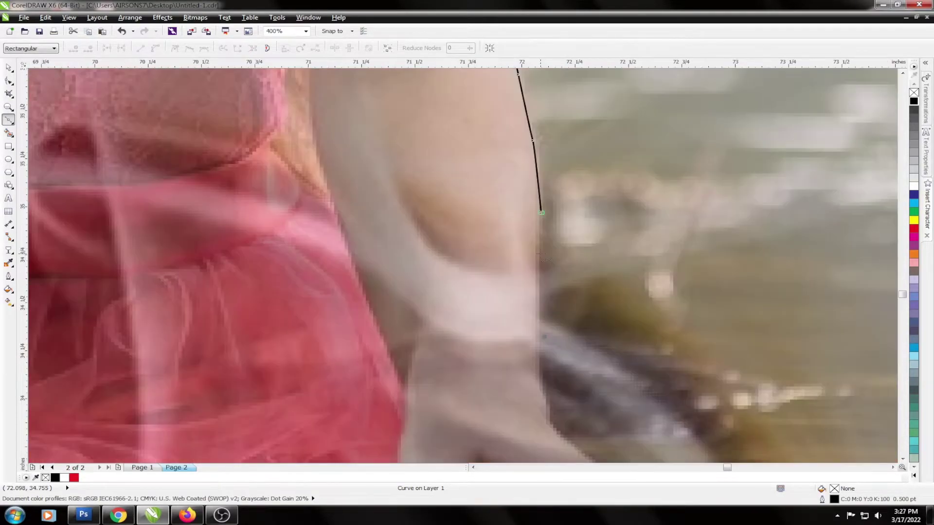
# Carry the outline past the elbow, forearm and hand down onto the cup rim.
pyautogui.click(536, 259)
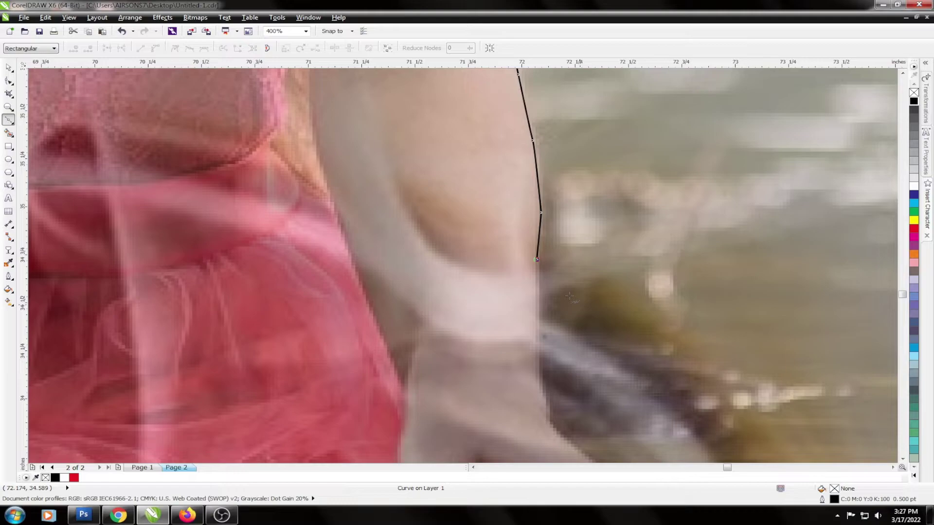
pyautogui.click(628, 326)
pyautogui.scroll(-1, 632, 337)
pyautogui.click(653, 332)
pyautogui.click(689, 375)
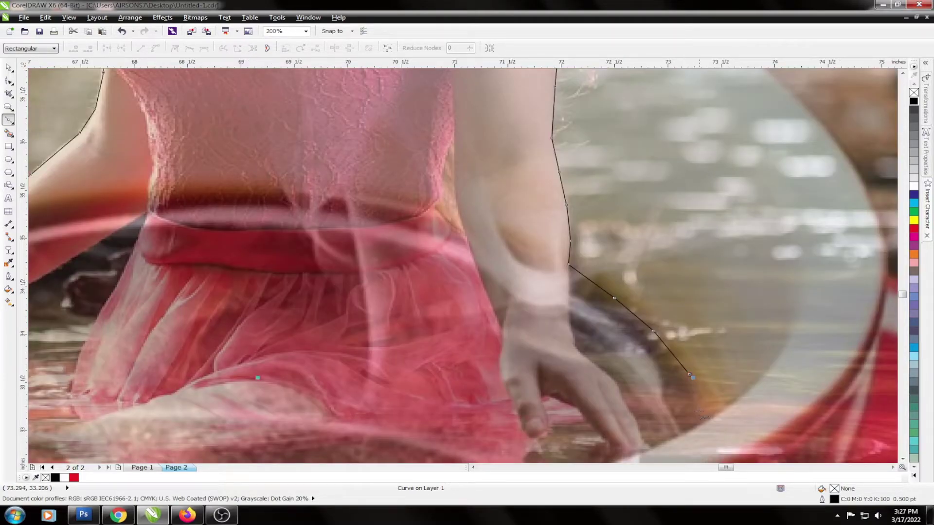
pyautogui.scroll(-1, 691, 376)
pyautogui.scroll(2, 663, 358)
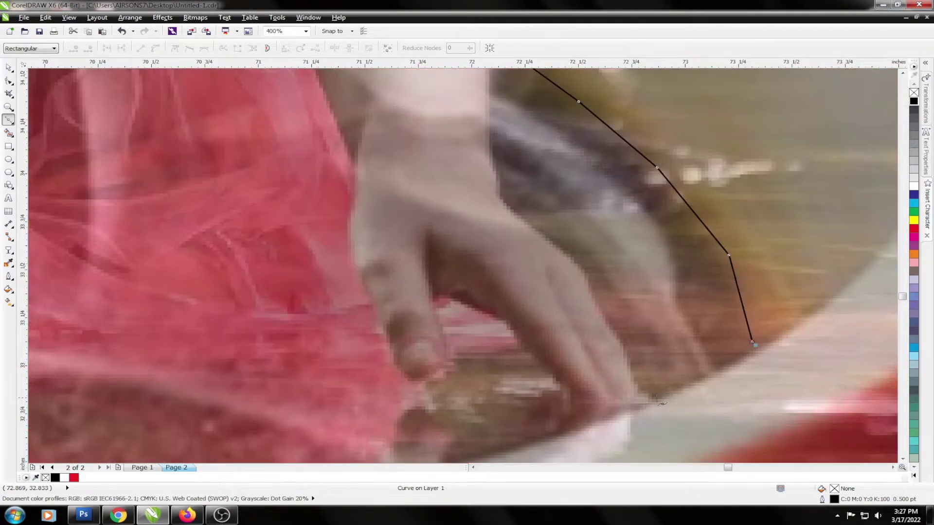
pyautogui.click(655, 398)
pyautogui.click(558, 433)
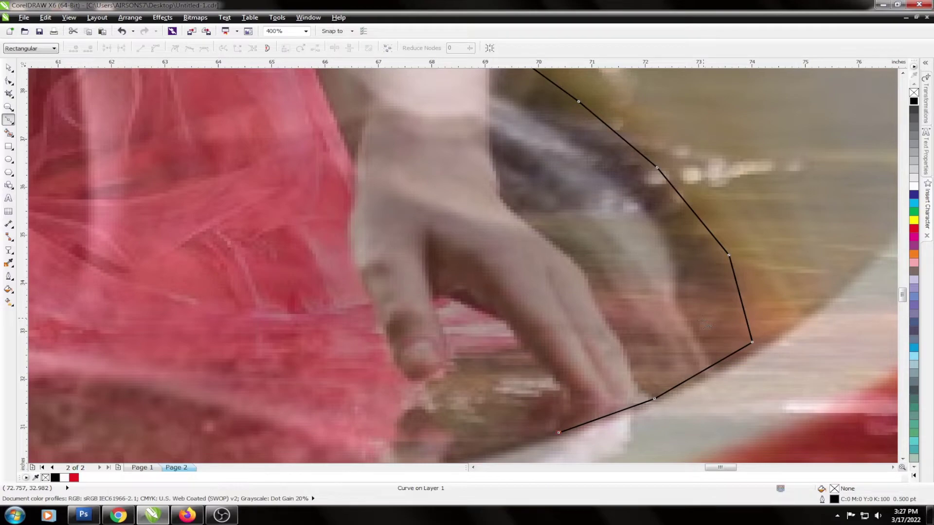
pyautogui.scroll(2, 706, 324)
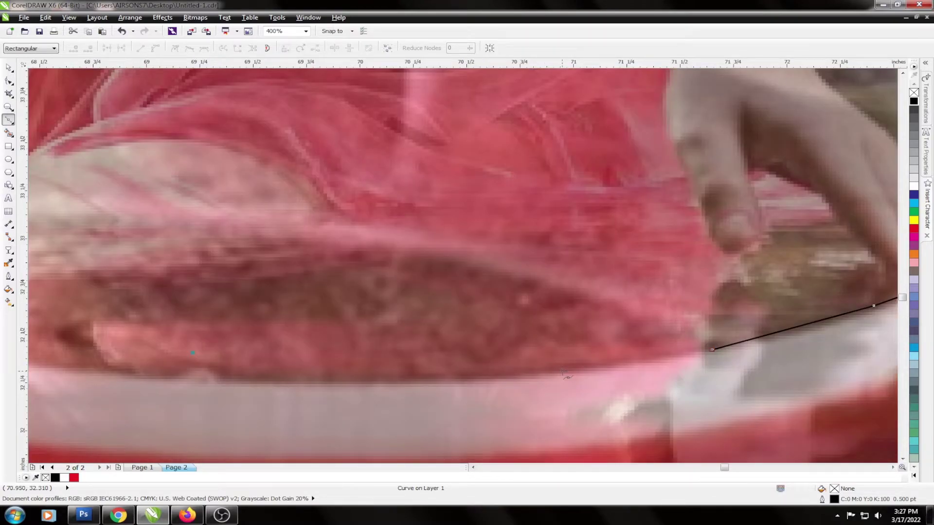
pyautogui.click(562, 371)
# Extend the outline leftward along the cup rim.
pyautogui.click(417, 380)
pyautogui.scroll(-1, 428, 380)
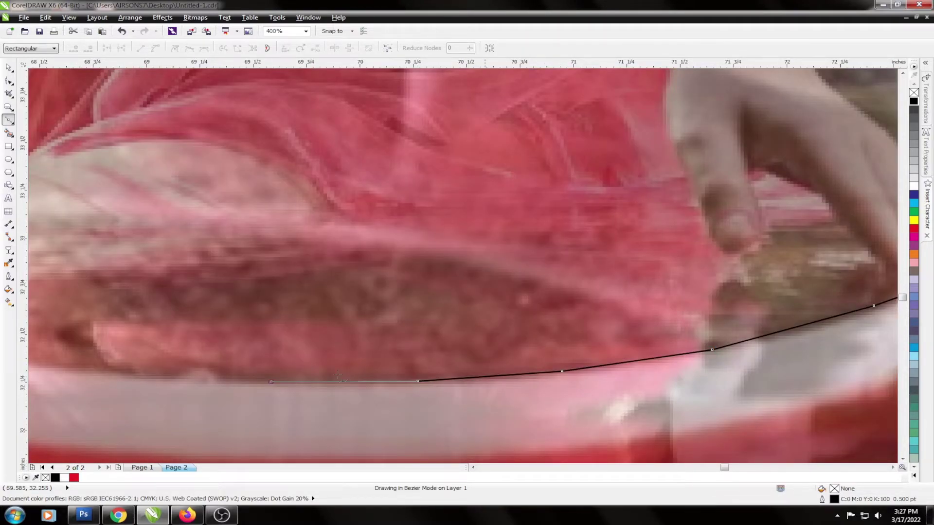
pyautogui.scroll(-1, 459, 379)
pyautogui.scroll(1, 457, 378)
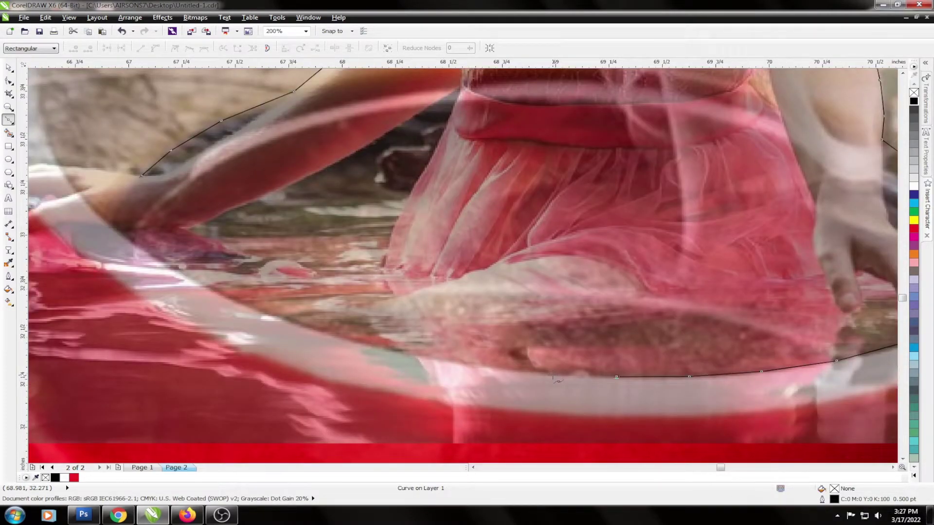
pyautogui.scroll(-1, 404, 331)
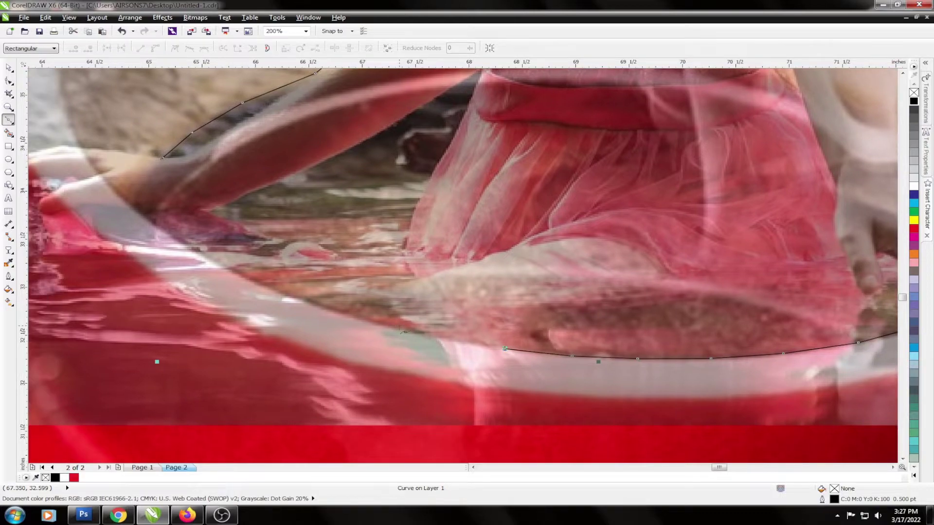
pyautogui.click(392, 328)
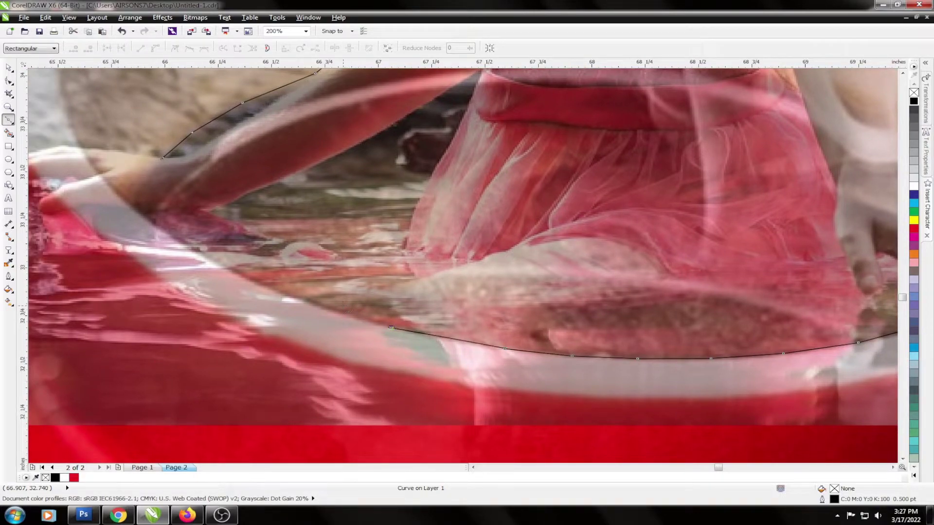
pyautogui.scroll(2, 358, 318)
pyautogui.click(134, 263)
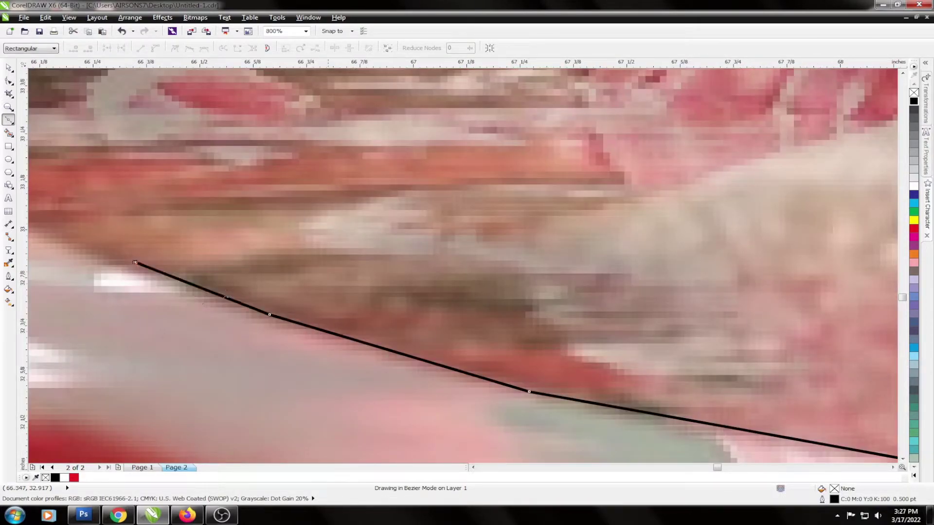
pyautogui.scroll(-1, 224, 293)
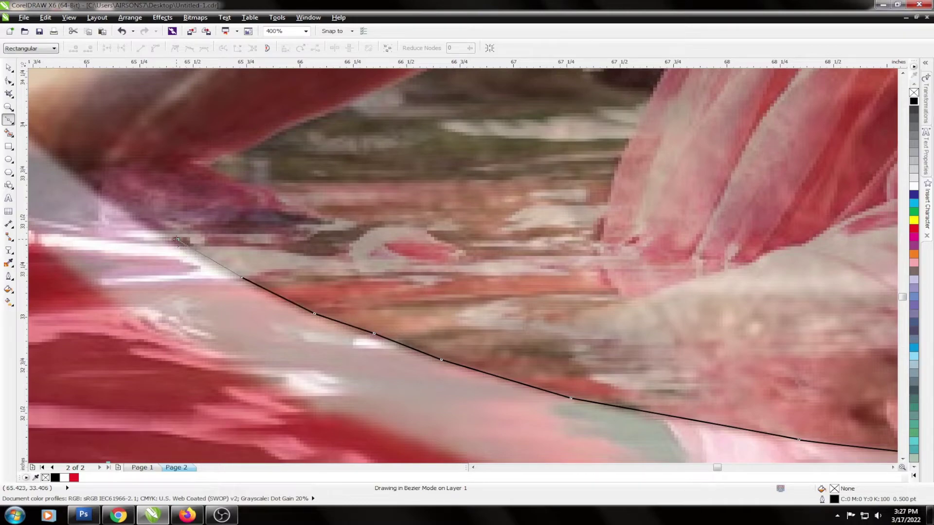
pyautogui.scroll(-1, 176, 239)
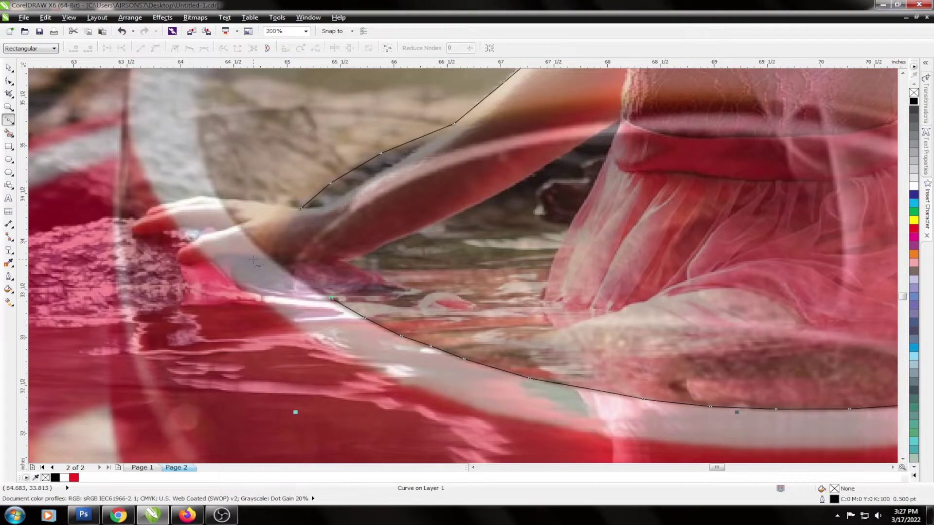
pyautogui.scroll(1, 275, 290)
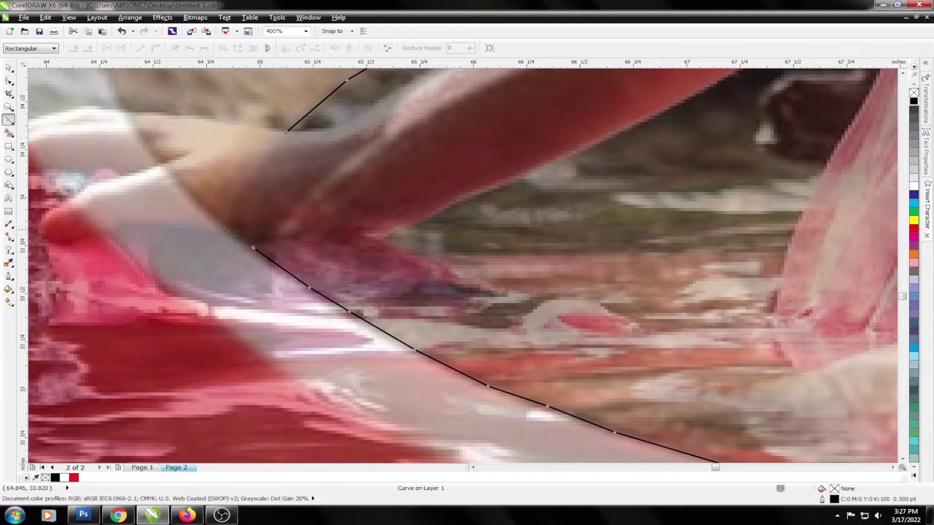
# Trace the rim edge further left up to the hand resting on it.
pyautogui.click(221, 225)
pyautogui.click(150, 218)
pyautogui.click(123, 222)
pyautogui.click(91, 236)
pyautogui.click(57, 241)
pyautogui.click(38, 229)
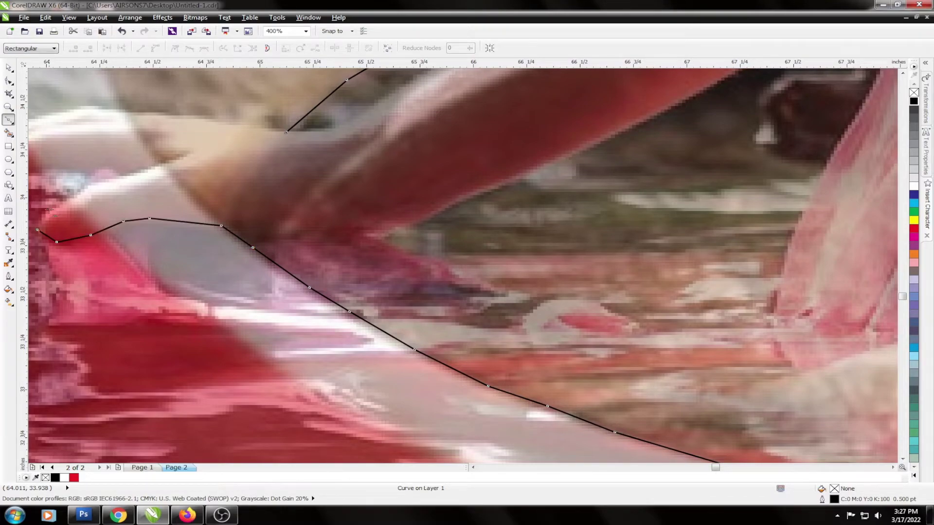
pyautogui.scroll(-1, 52, 213)
pyautogui.scroll(2, 145, 163)
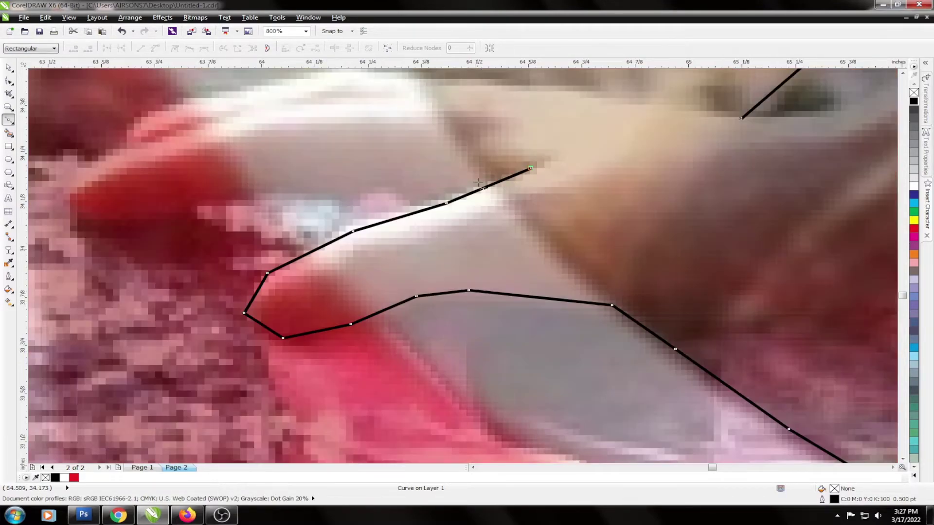
# Trace around the fingertip and the gaps between the fingers of the hand.
pyautogui.click(530, 169)
pyautogui.click(413, 186)
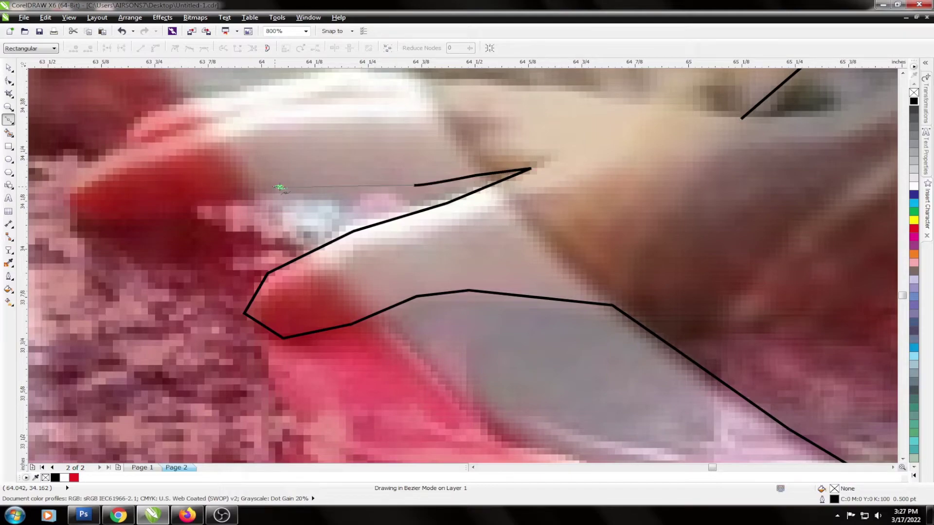
pyautogui.click(279, 187)
pyautogui.click(200, 204)
pyautogui.click(156, 214)
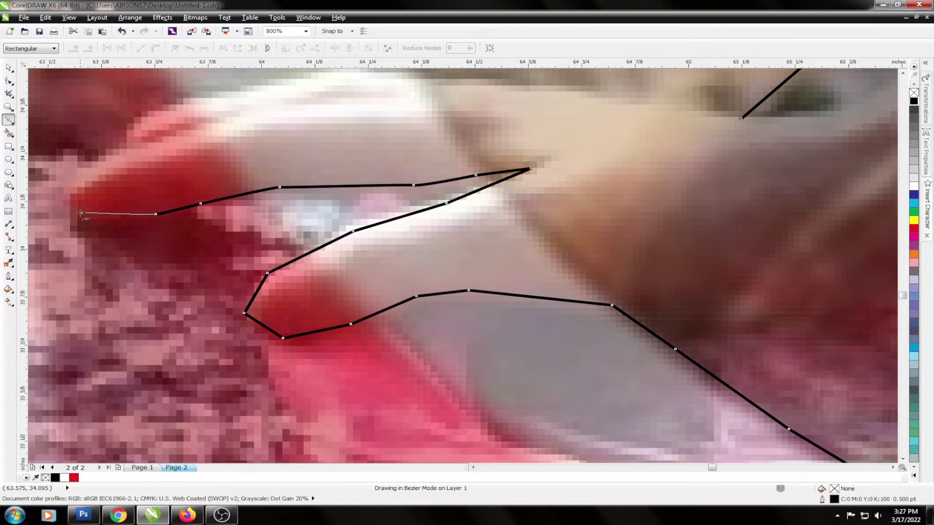
pyautogui.click(80, 213)
pyautogui.click(71, 192)
pyautogui.click(126, 144)
pyautogui.click(136, 126)
pyautogui.click(206, 96)
pyautogui.scroll(-1, 363, 229)
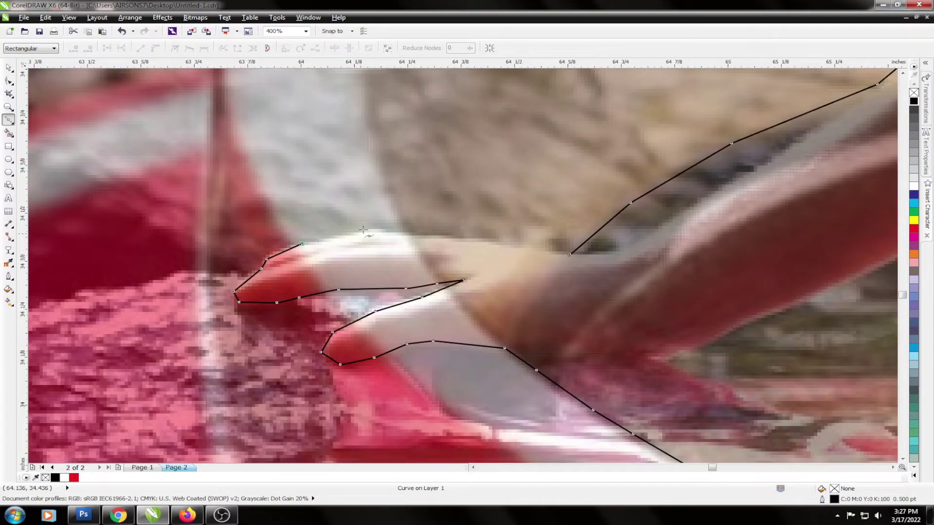
pyautogui.scroll(1, 363, 230)
# Run the outline along the top of the hand and close it at the start node.
pyautogui.click(364, 227)
pyautogui.click(458, 235)
pyautogui.click(640, 252)
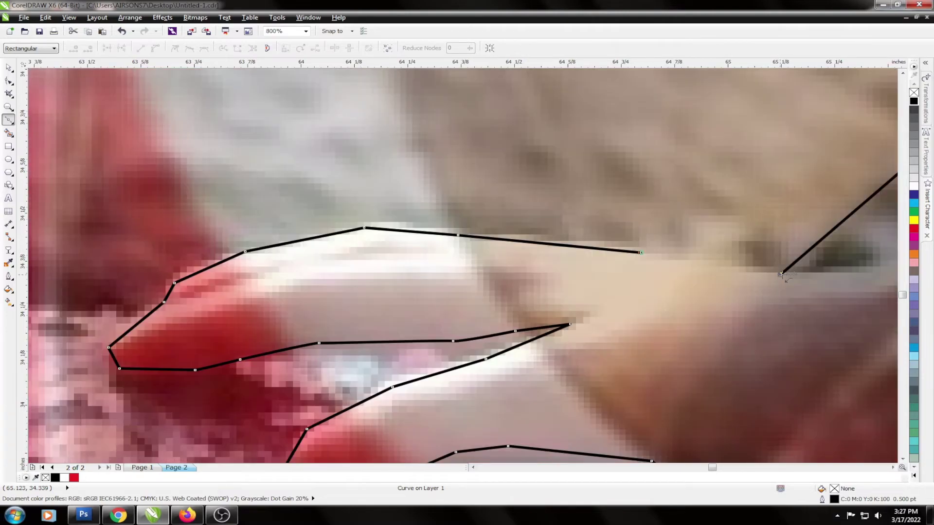
pyautogui.click(781, 274)
pyautogui.scroll(-2, 287, 246)
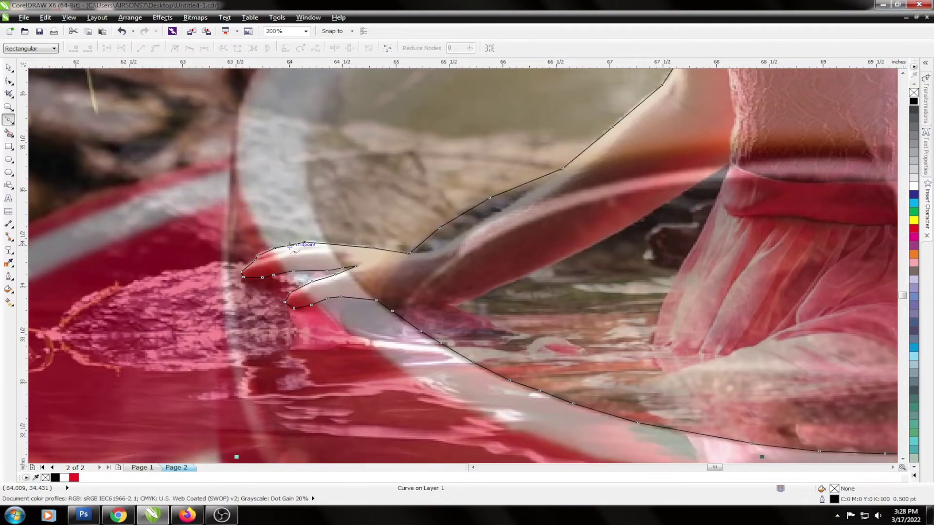
# Return to the Pick tool and remove the semi-transparent overlay image.
pyautogui.press('space')
pyautogui.scroll(-2, 286, 244)
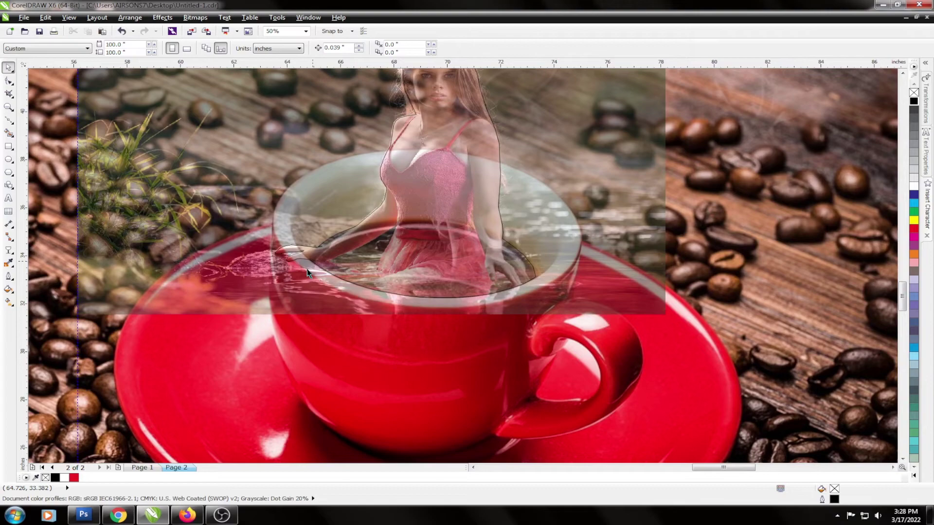
pyautogui.click(308, 270)
pyautogui.scroll(-1, 308, 270)
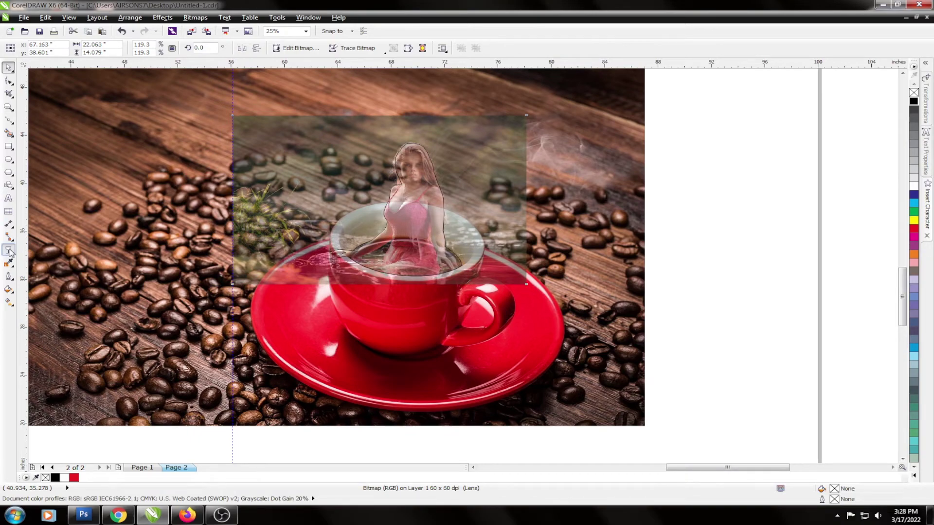
pyautogui.hotkey('ctrl', 'z')
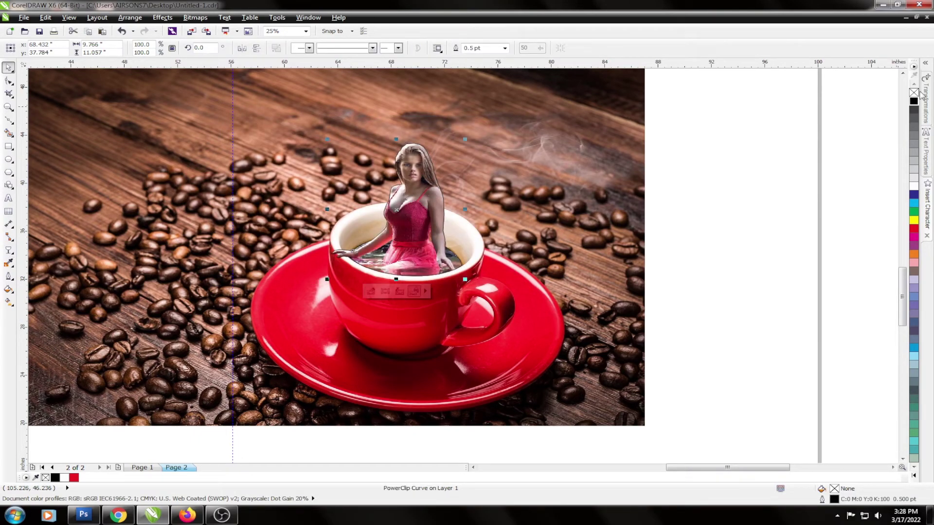
# Select the background coffee photo, fit all artwork in the window, and preview full screen.
pyautogui.press('Tab')
pyautogui.hotkey('shift', 'F2')
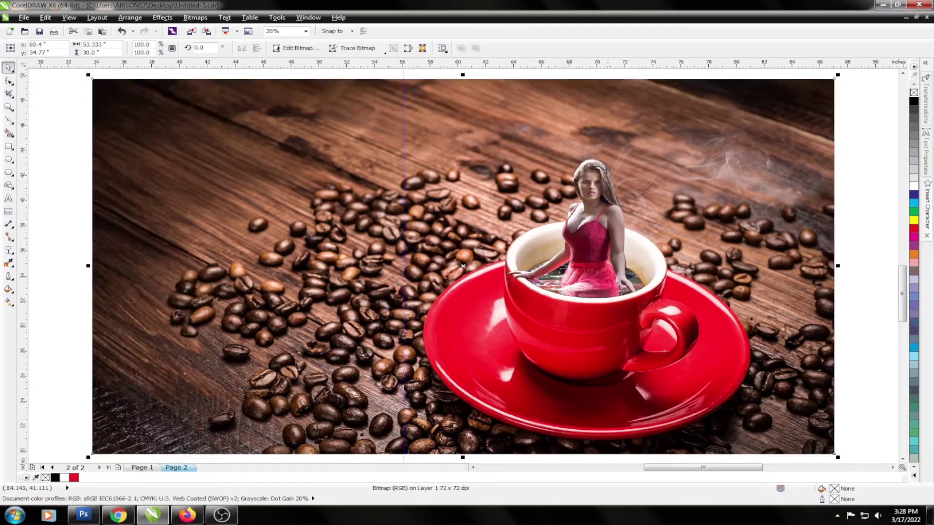
pyautogui.press('F9')
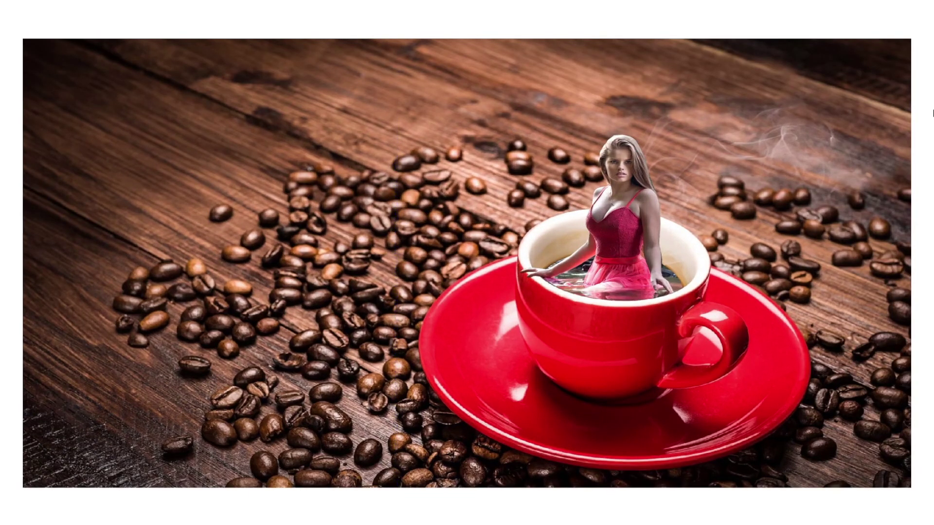